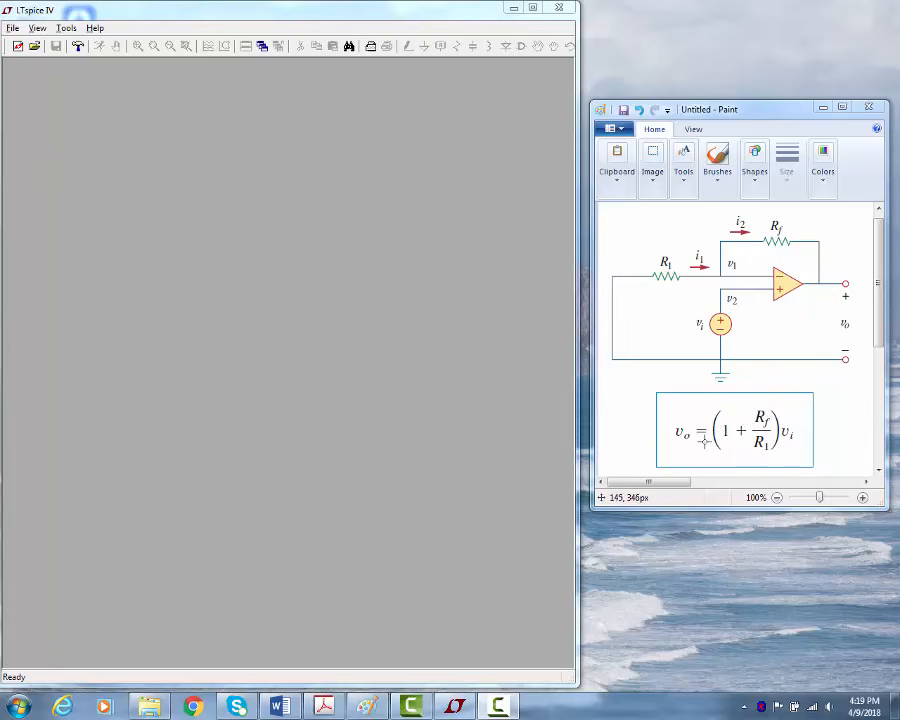
- Create a new schematic and search the component library for the universal op-amp
click(328, 12)
click(17, 46)
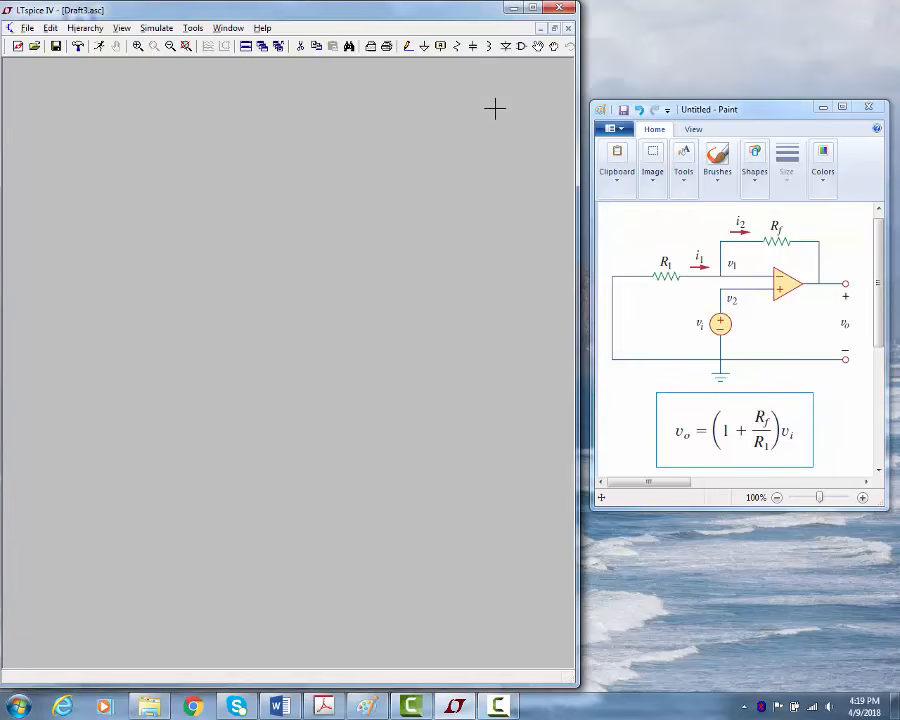
click(522, 46)
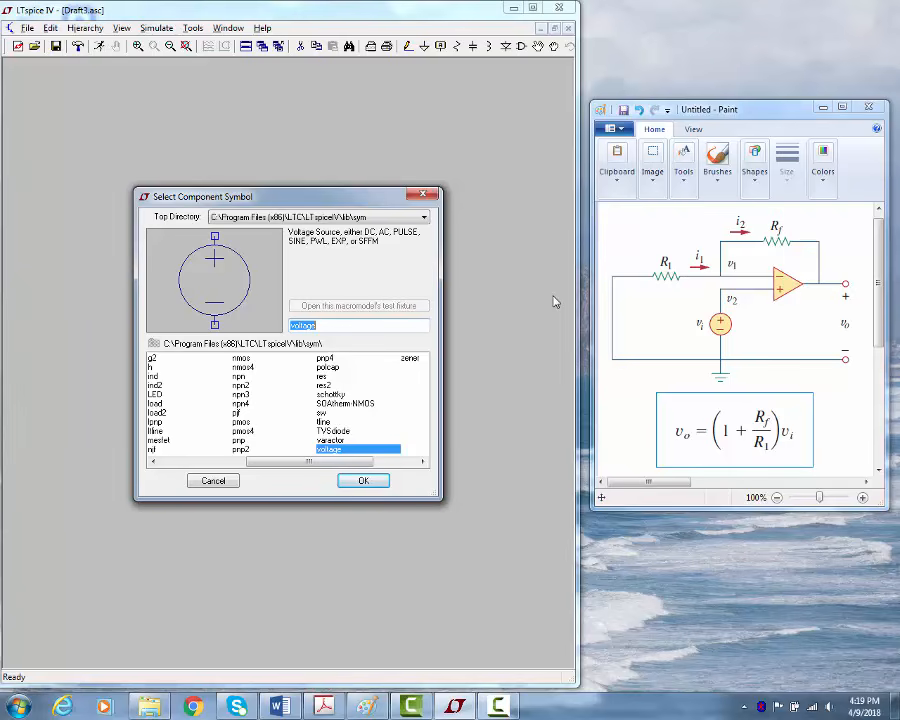
text(universal)
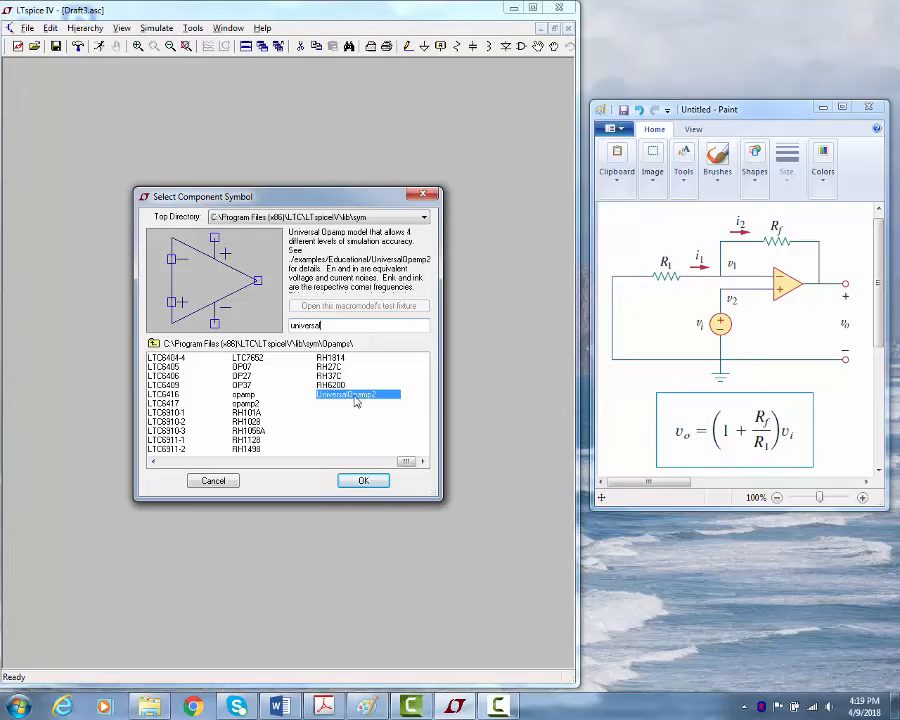
- Preview other op-amp symbols in the library, including LTC6406, LTC6910-3 and the ideal opamp
click(172, 376)
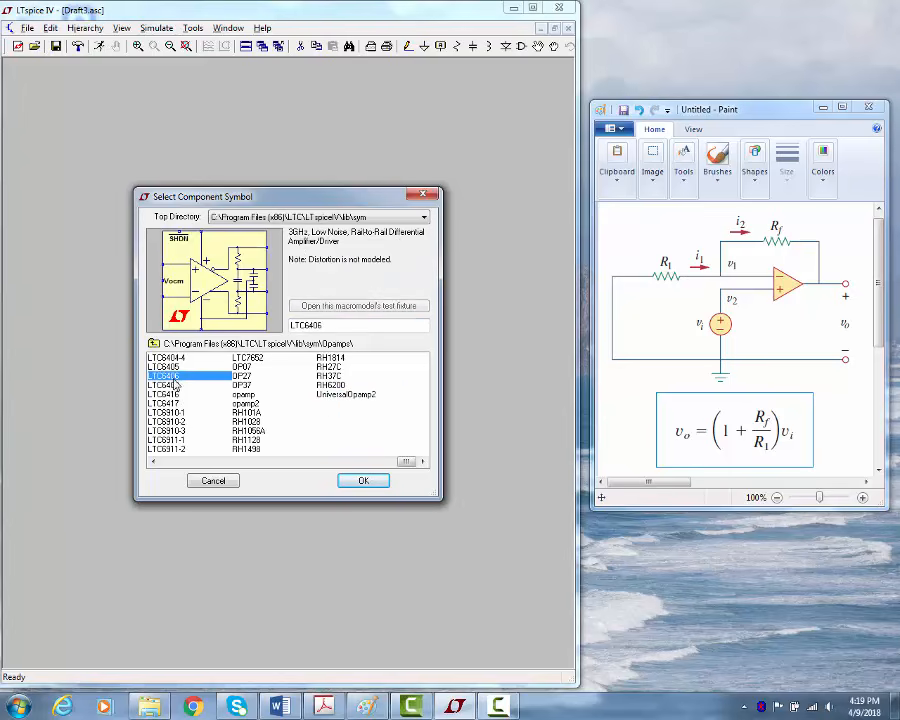
click(168, 397)
click(158, 431)
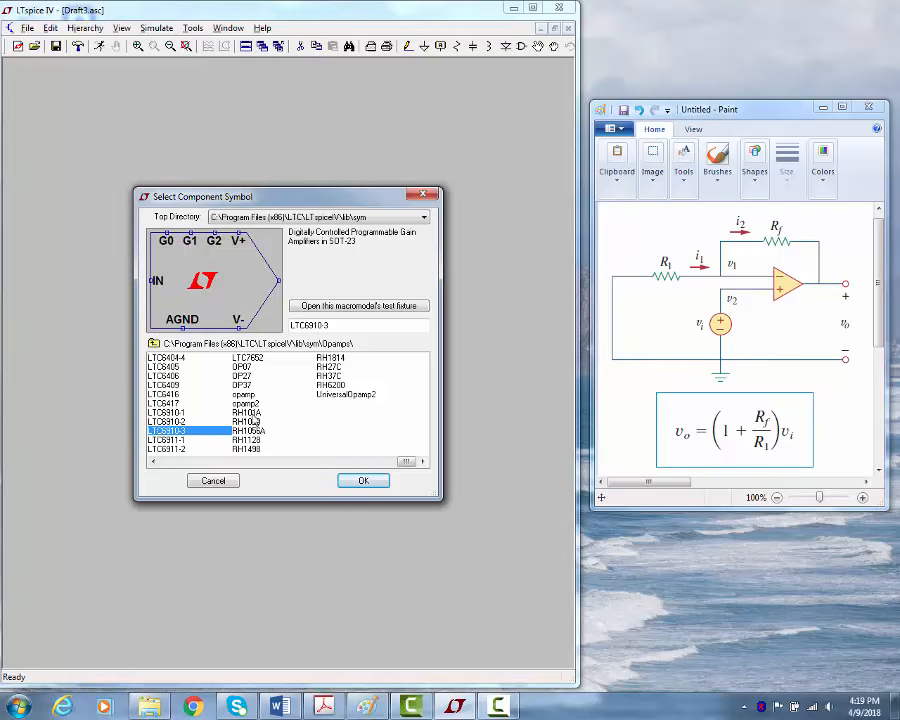
click(251, 412)
click(245, 395)
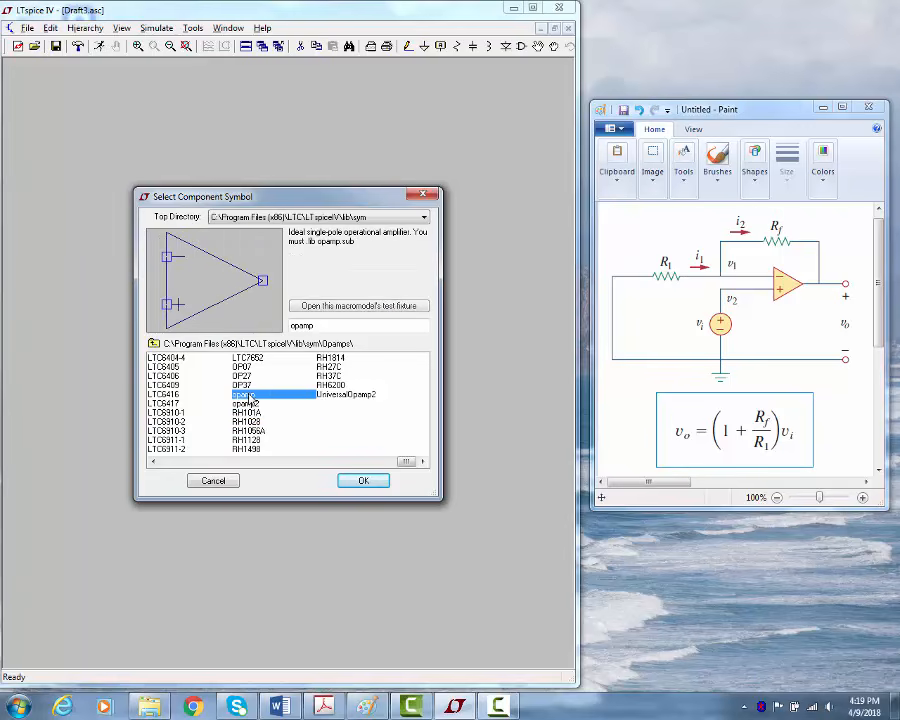
- Place one UniversalOpamp2 component in the empty schematic, slightly right of its centre
click(362, 397)
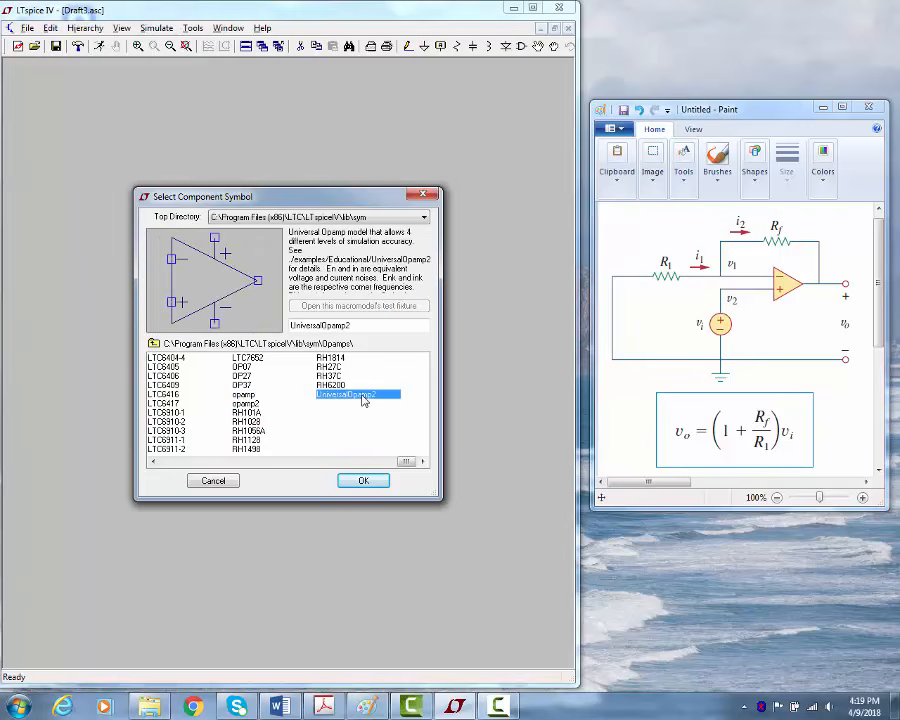
click(372, 485)
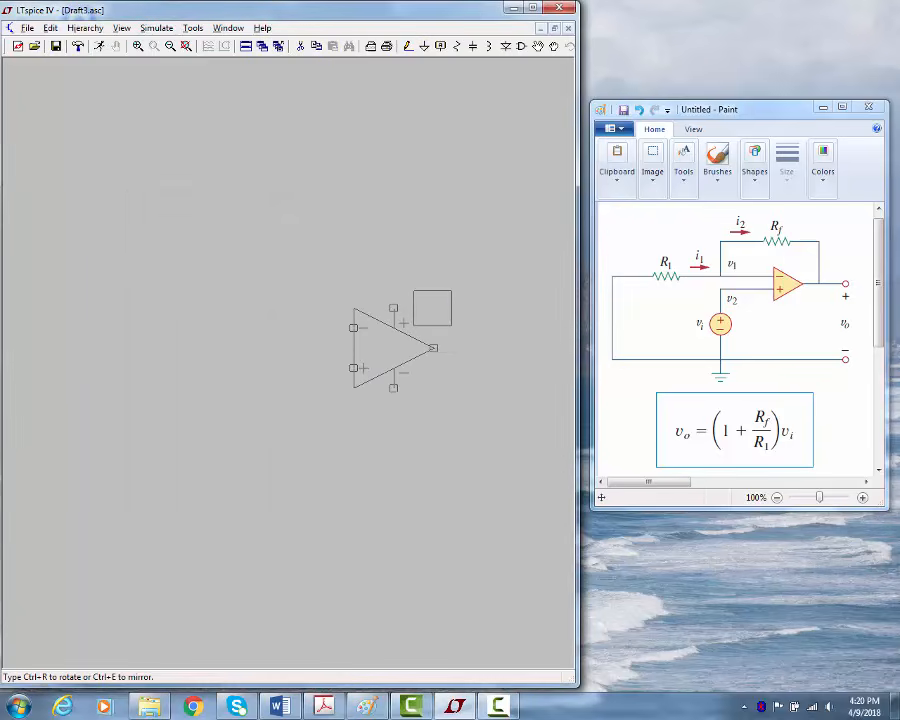
click(394, 348)
key(Escape)
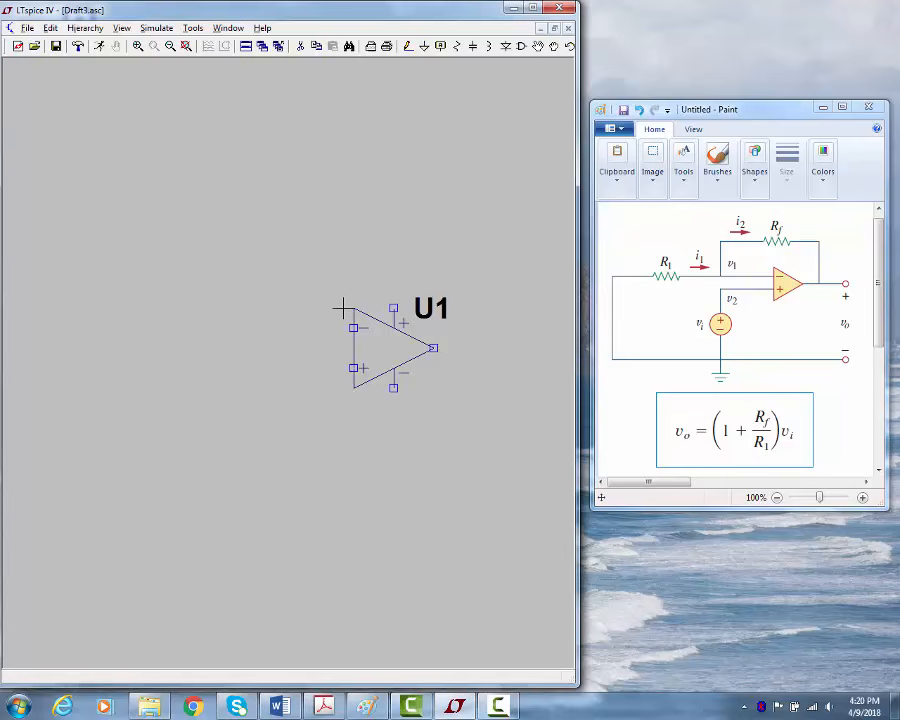
- Place two horizontal resistors, one above and left of the op-amp, the other farther left level with its inverting input
click(458, 46)
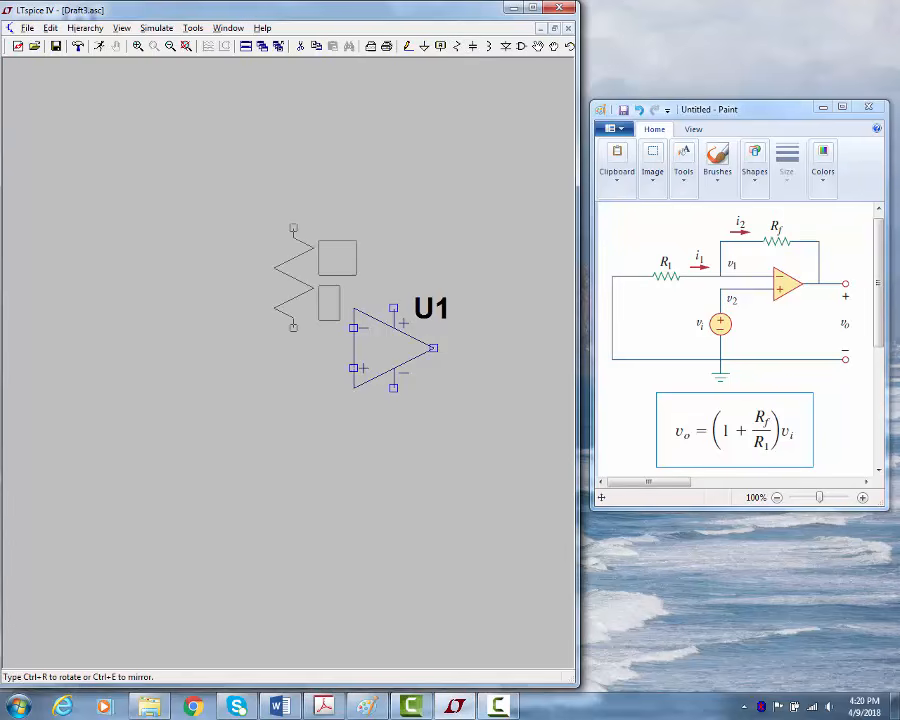
key(ctrl+r)
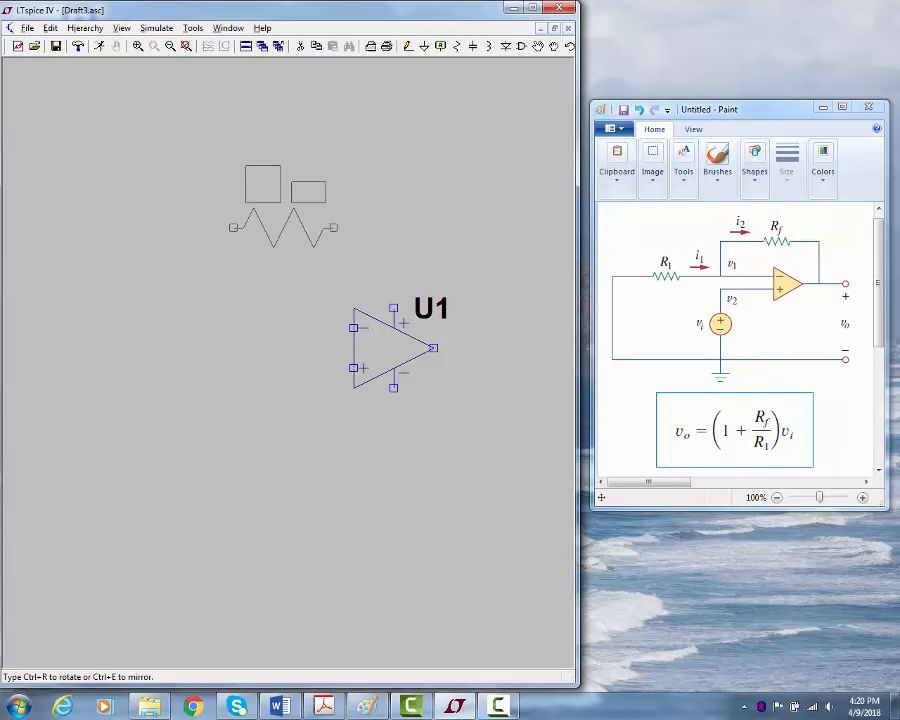
click(283, 227)
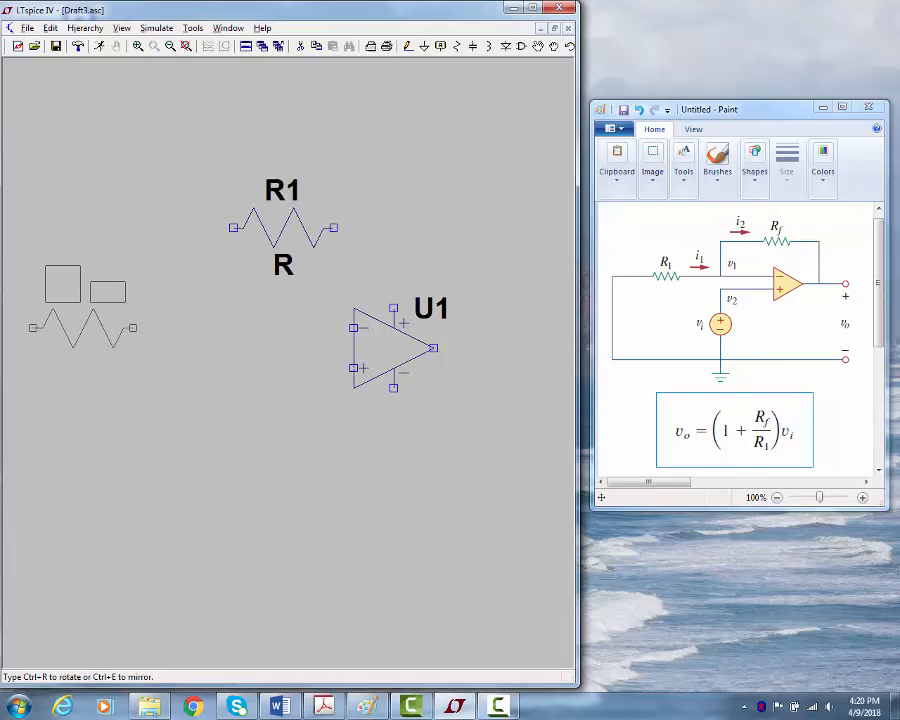
click(83, 327)
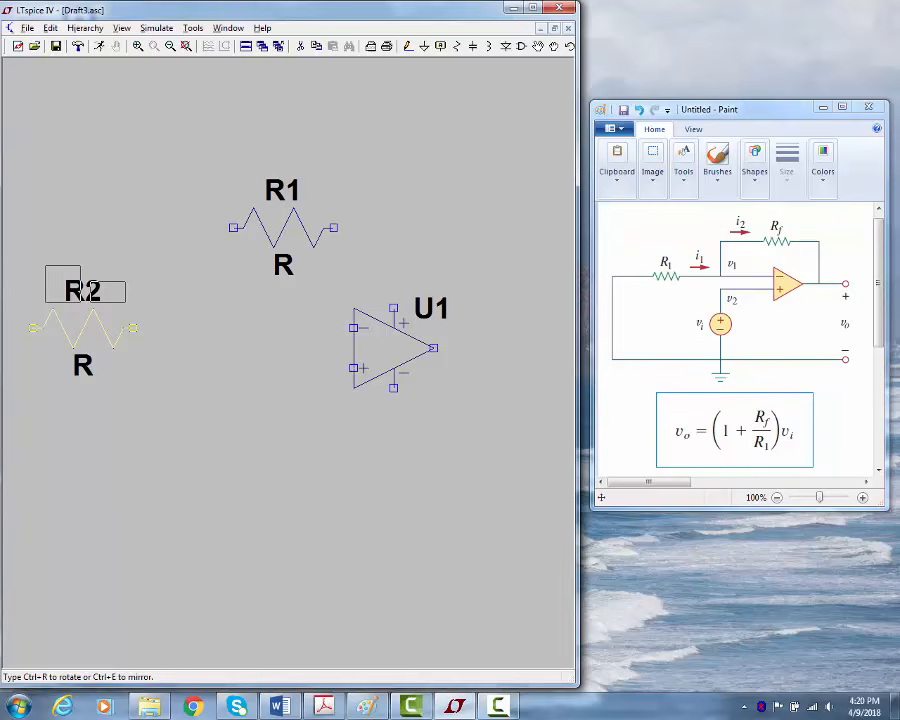
key(Escape)
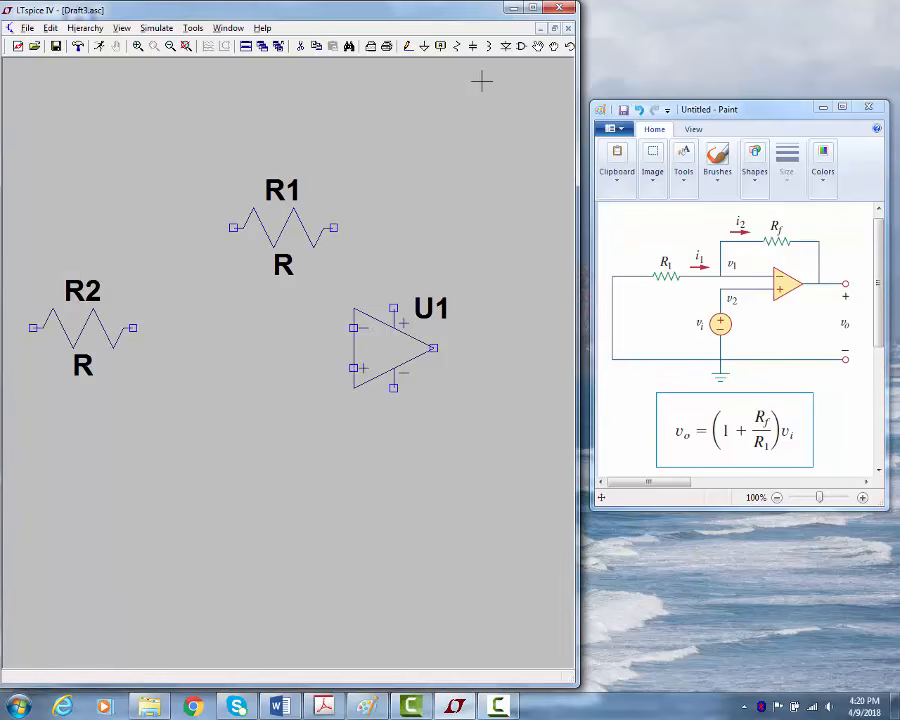
- Place a voltage source upright below and to the left of the op-amp's non-inverting input
click(521, 47)
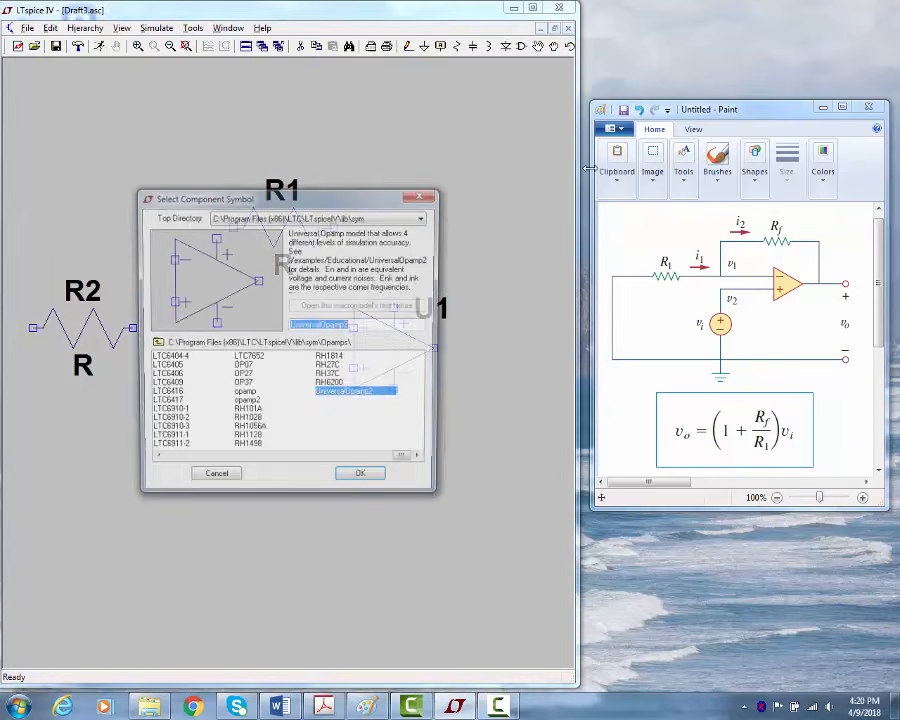
text(voltage)
key(Return)
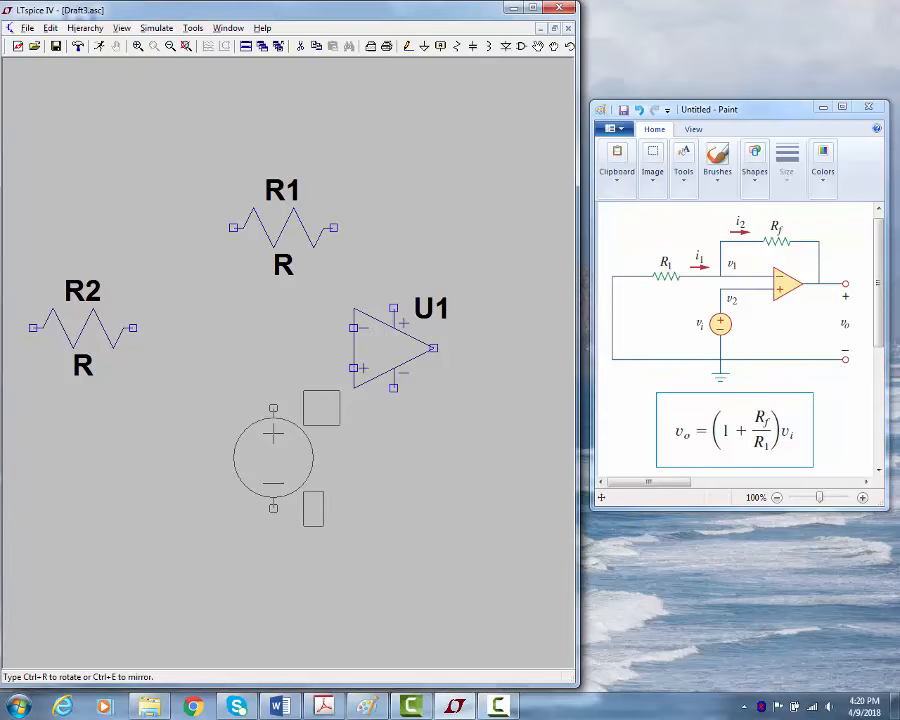
click(273, 390)
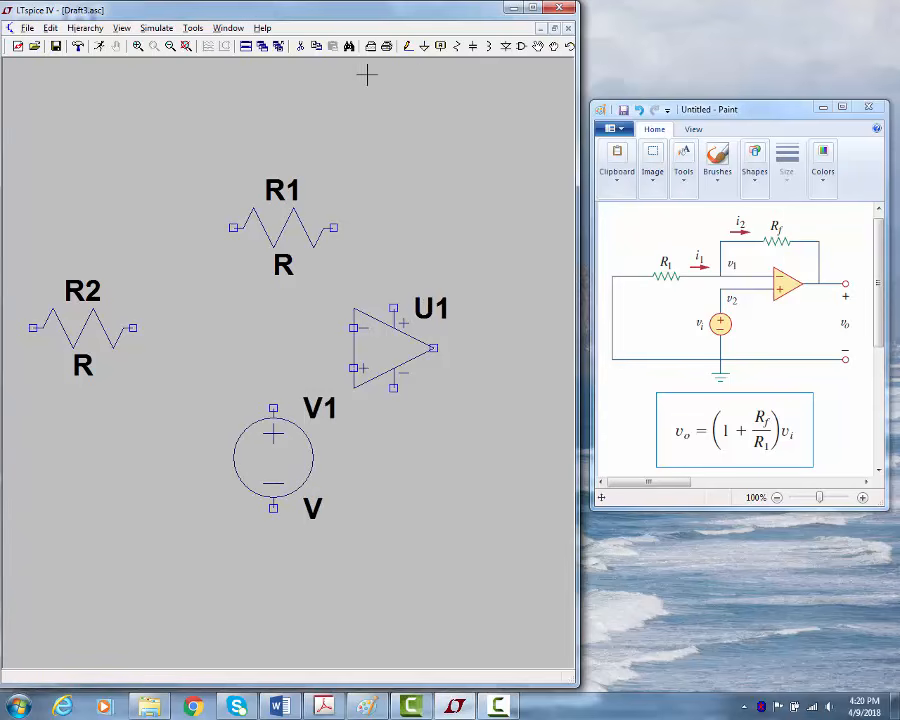
- Wire the op-amp output through R1 and back to the inverting input to form the feedback loop
click(407, 46)
click(434, 348)
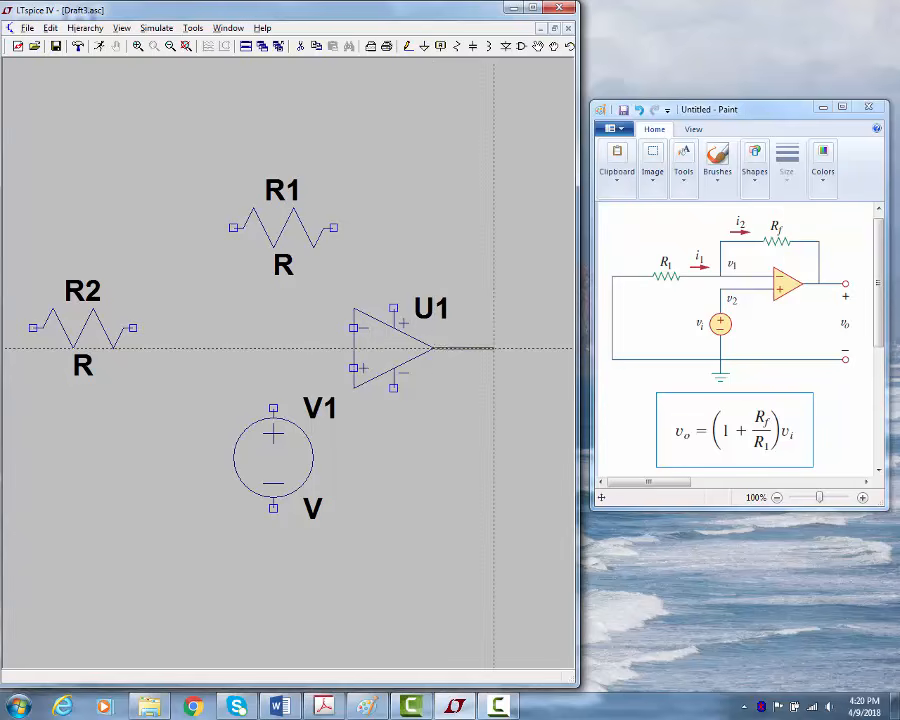
click(493, 228)
click(333, 228)
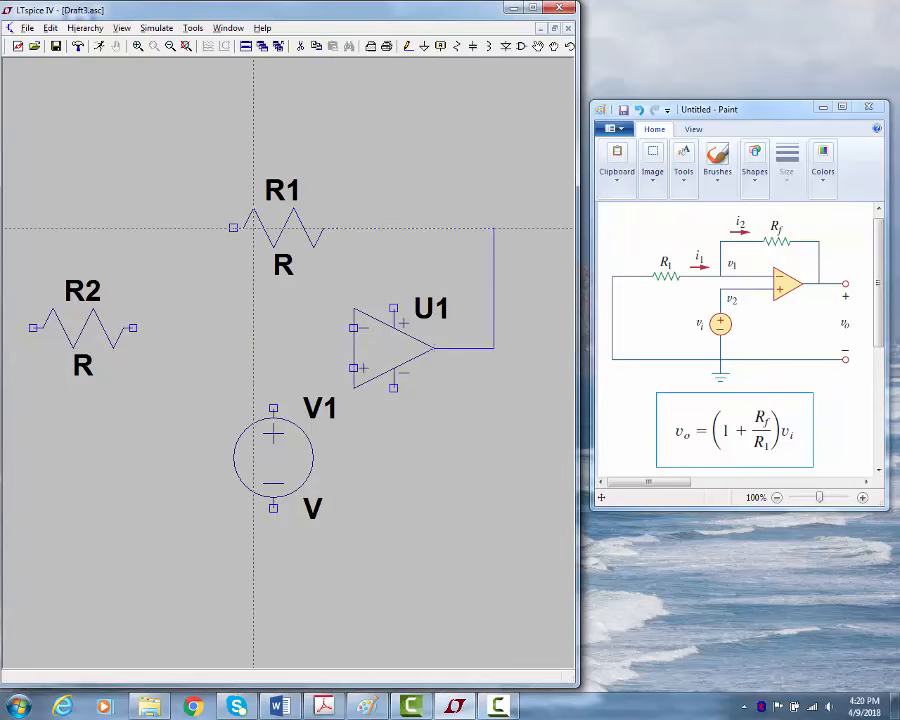
click(233, 228)
click(193, 228)
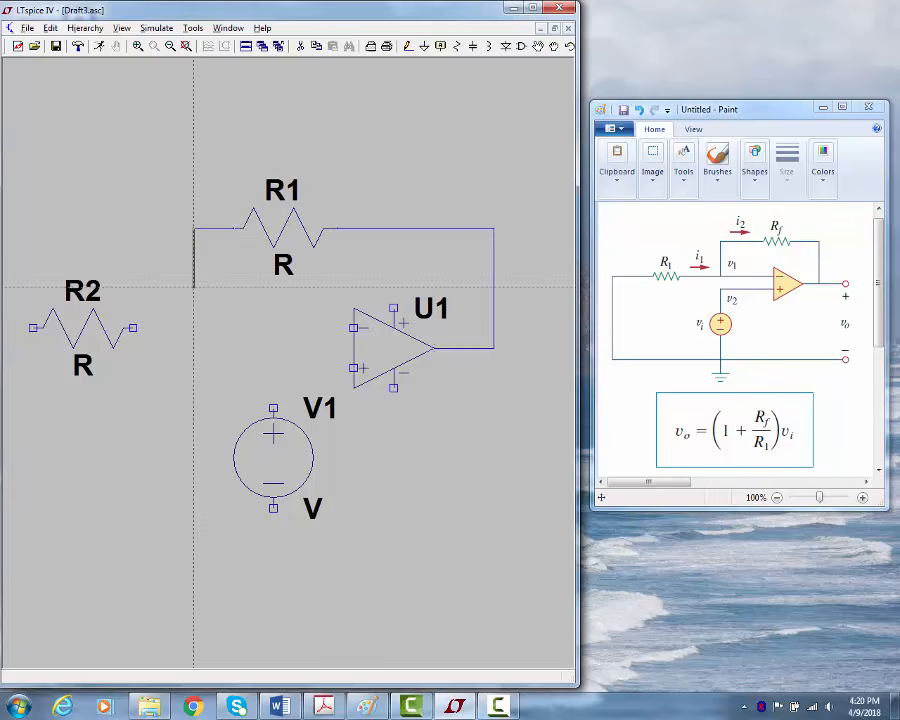
click(193, 327)
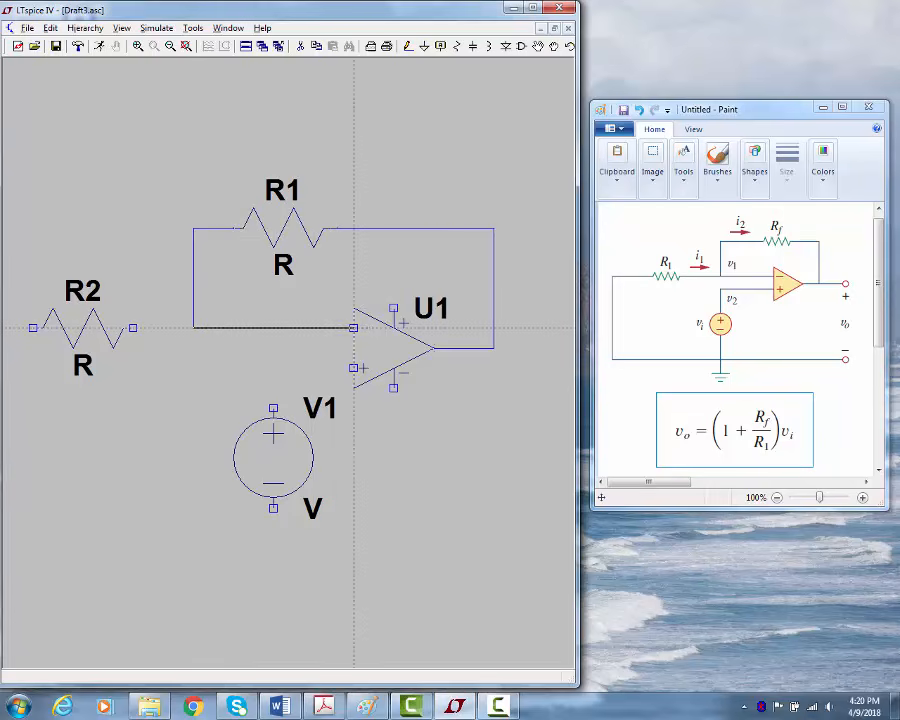
click(353, 327)
- Wire the op-amp's non-inverting input to the positive terminal of source V1
click(353, 368)
click(273, 368)
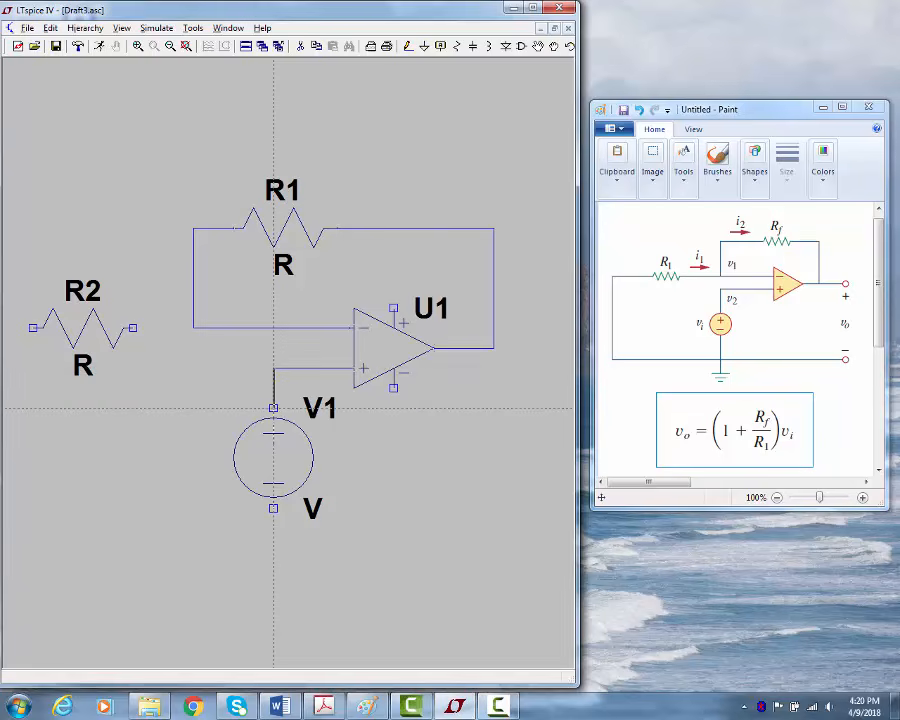
click(273, 408)
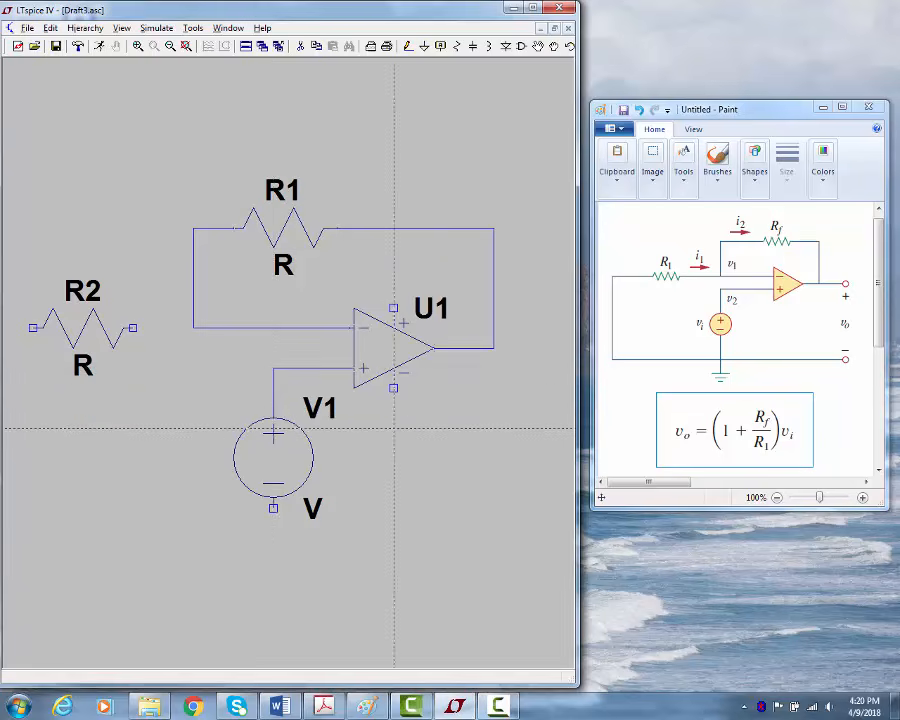
- Wire R2 from the inverting-input node around to the negative terminal of source V1
click(193, 327)
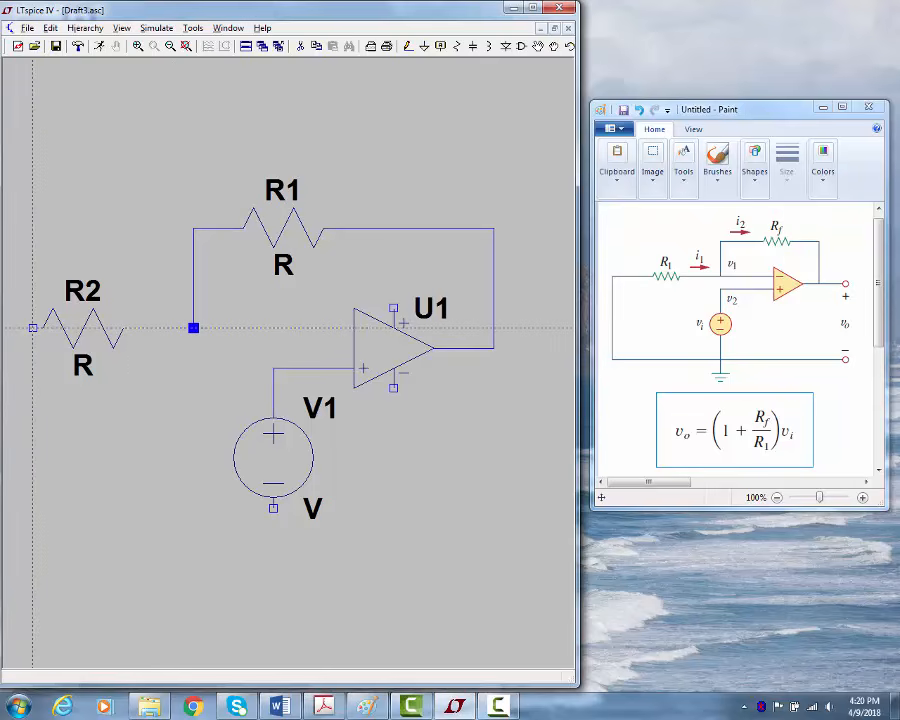
click(33, 327)
click(13, 548)
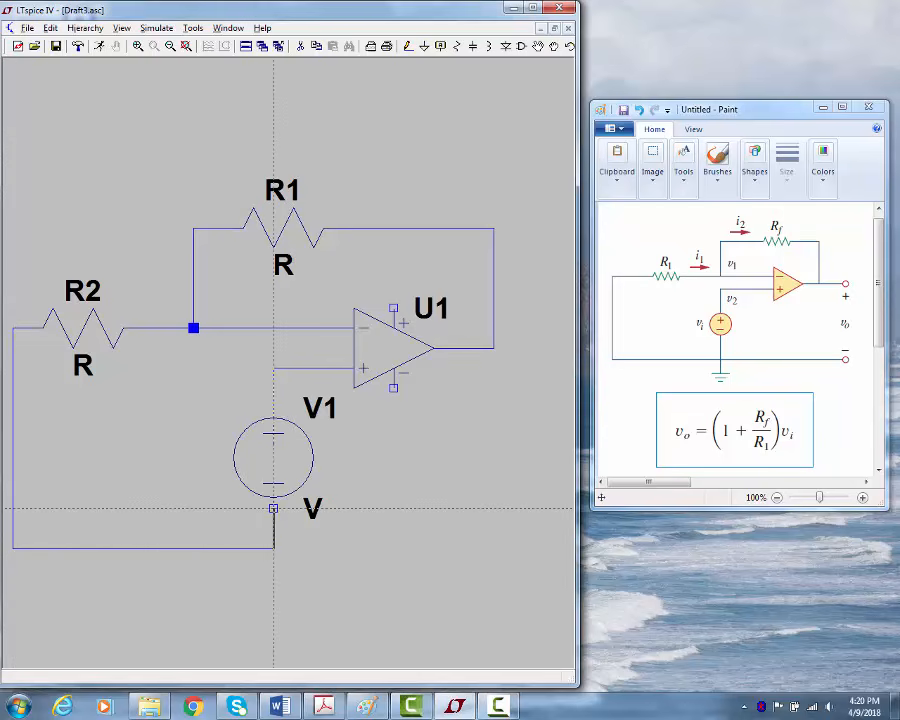
click(273, 508)
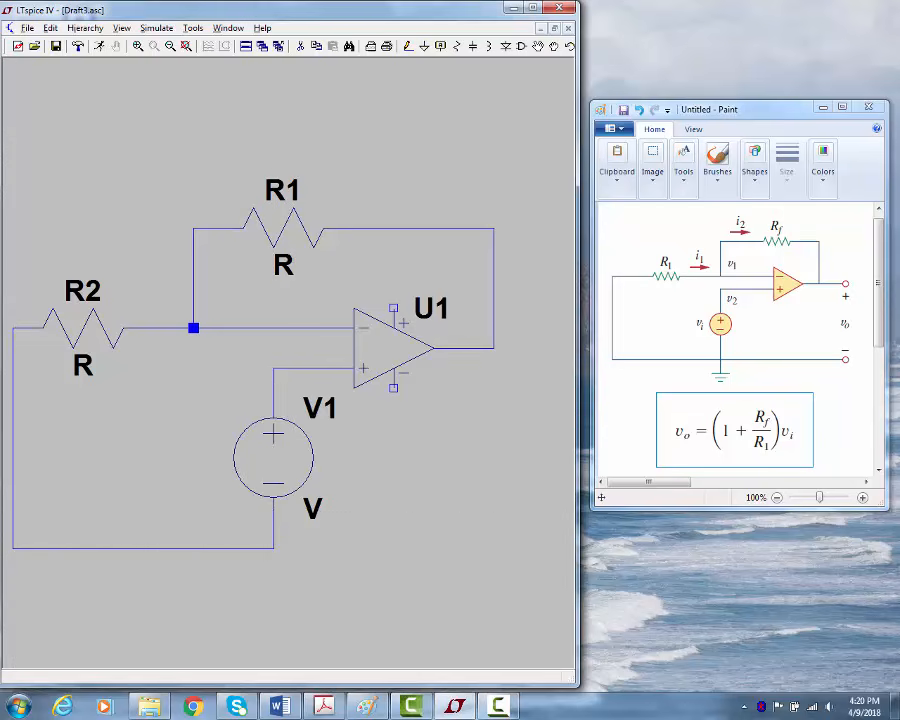
- Place a ground symbol on the bottom wire between R2 and V1
click(424, 46)
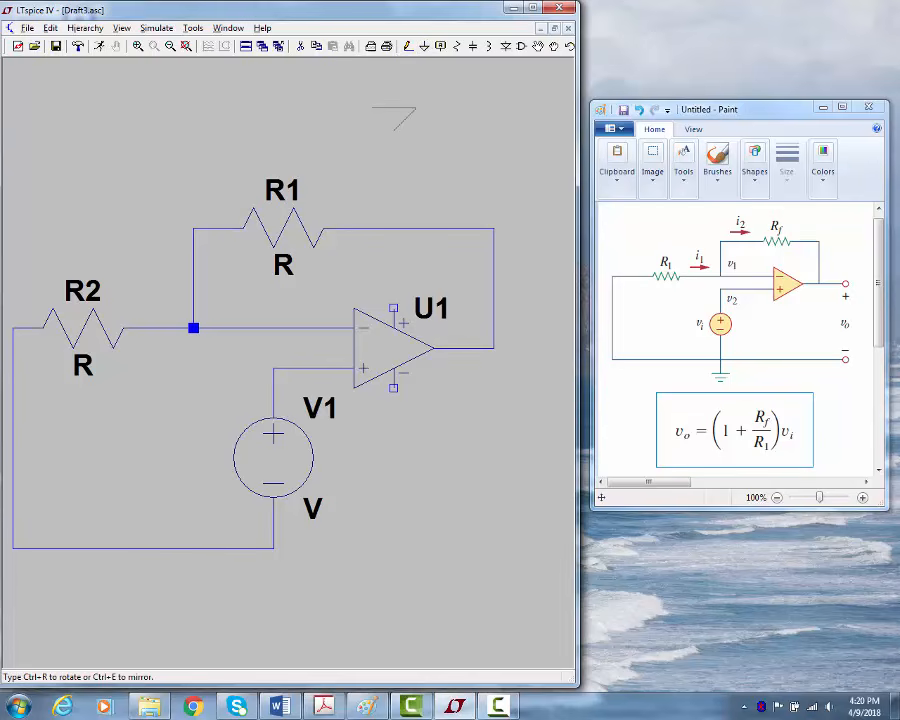
click(153, 548)
key(Escape)
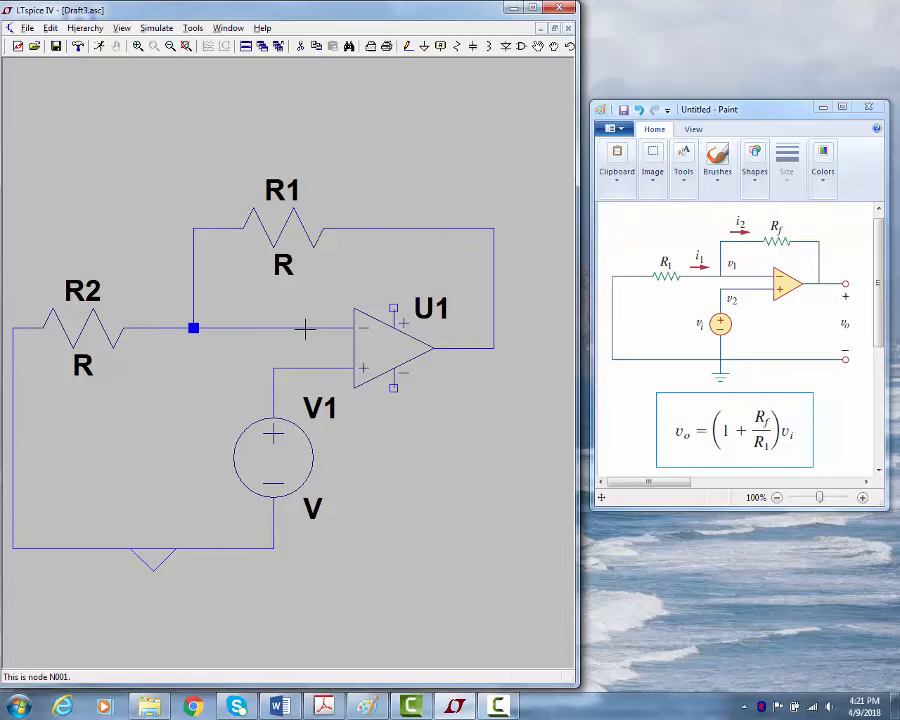
- Set R1 to 9k, R2 to 1k and the DC value of source V1 to 1 V
right_click(296, 219)
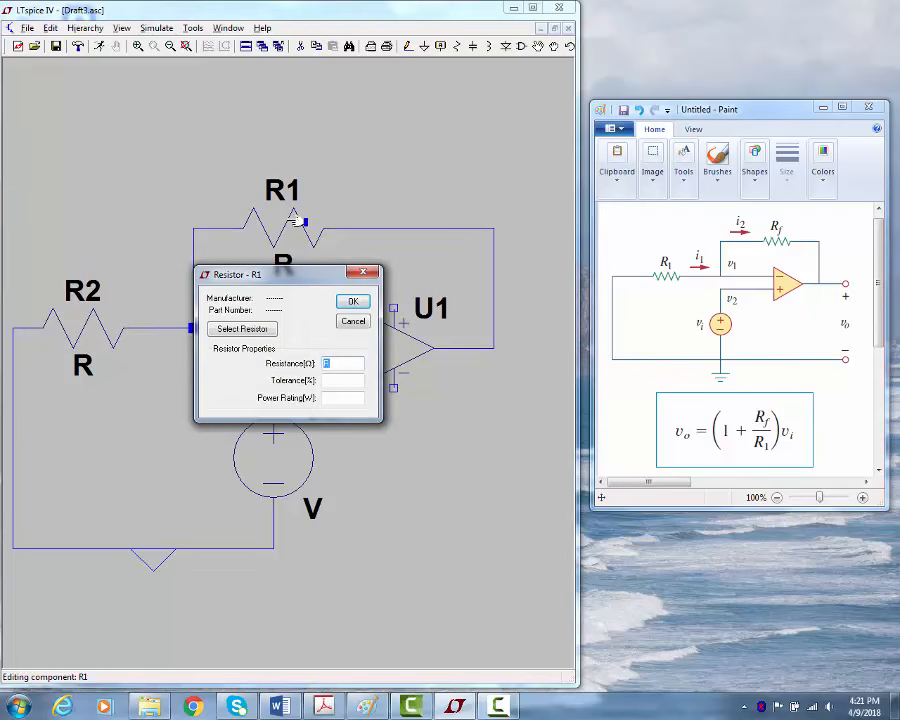
key(Return)
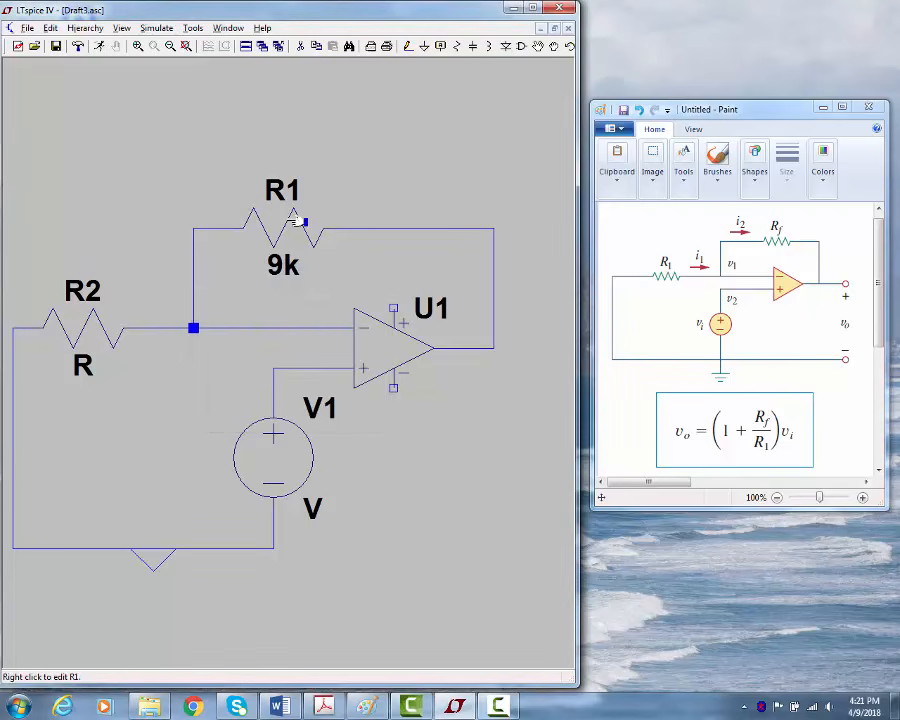
right_click(105, 327)
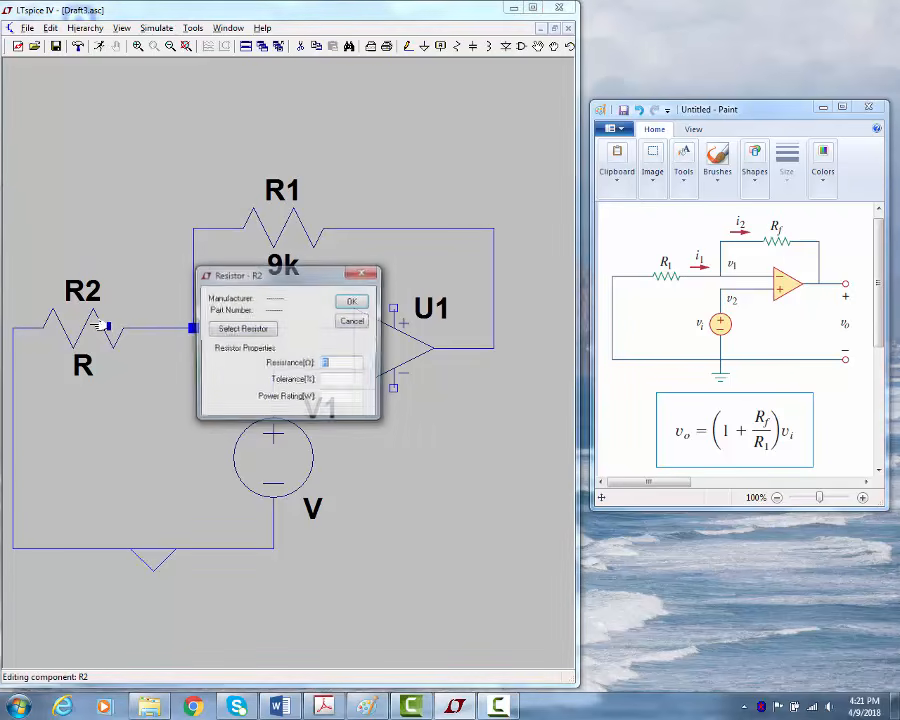
key(Return)
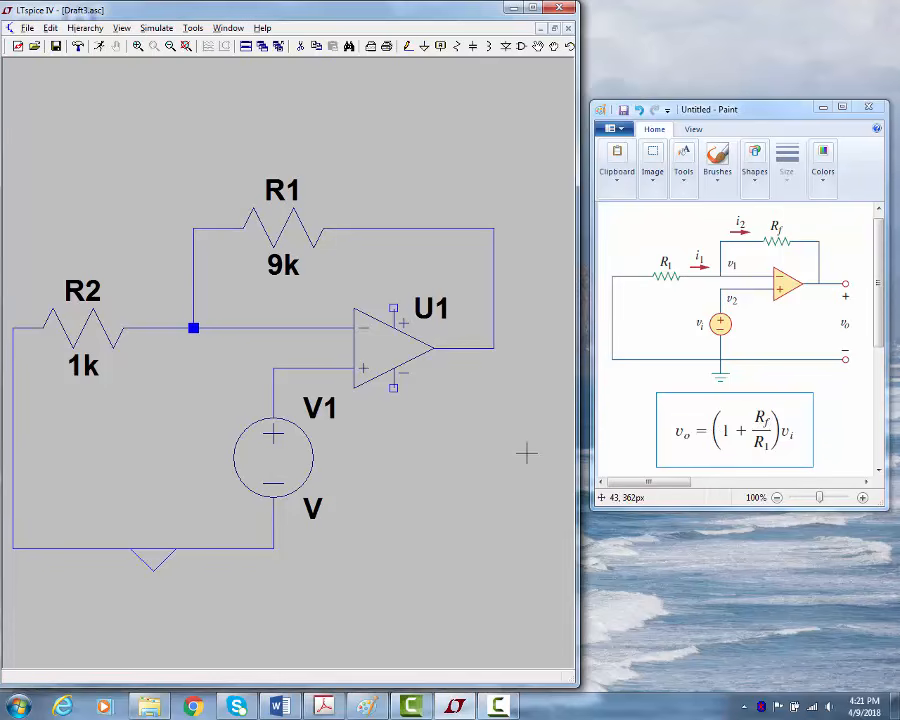
right_click(304, 459)
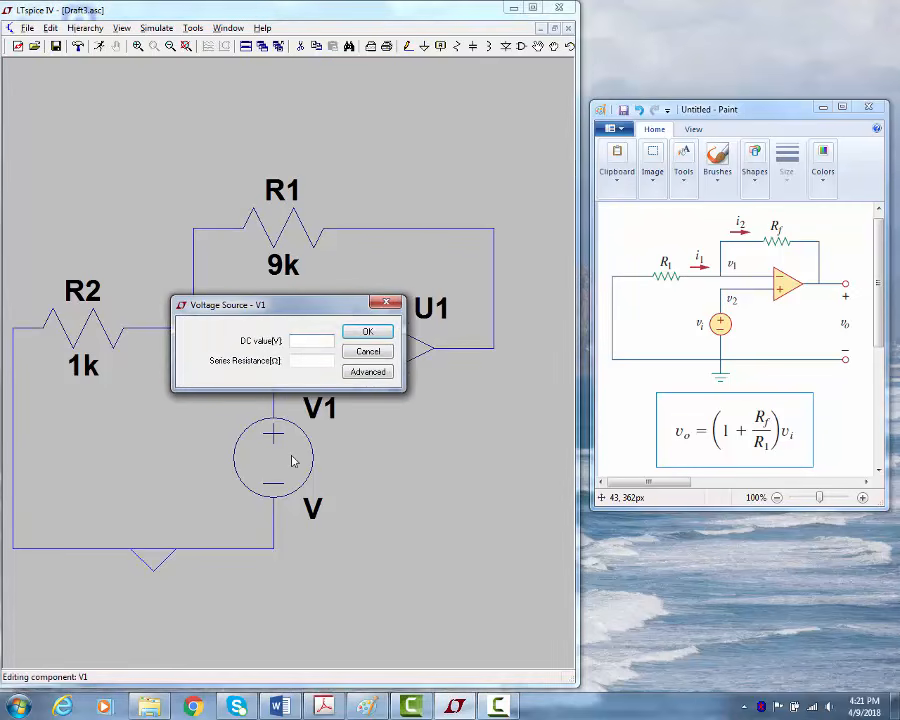
click(372, 333)
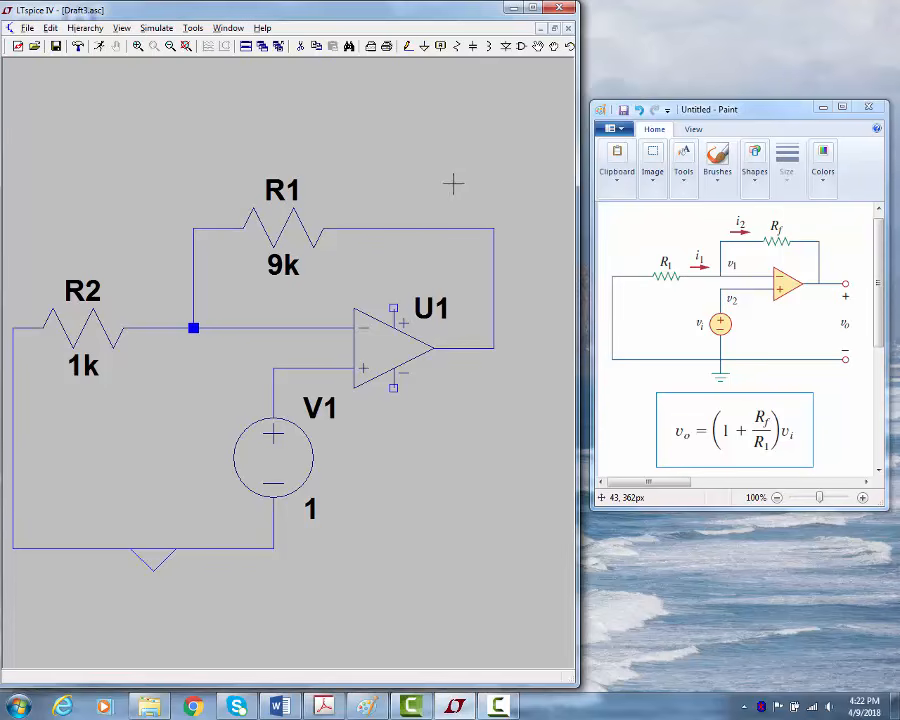
- Place two more voltage sources, one above and one below the op-amp
click(521, 46)
text(voltage)
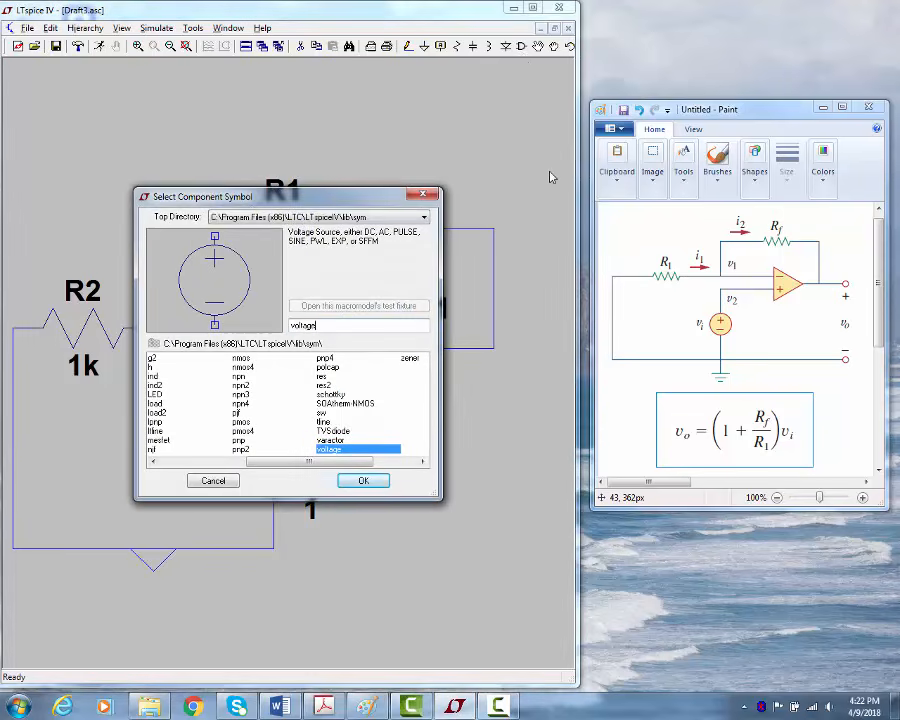
key(Return)
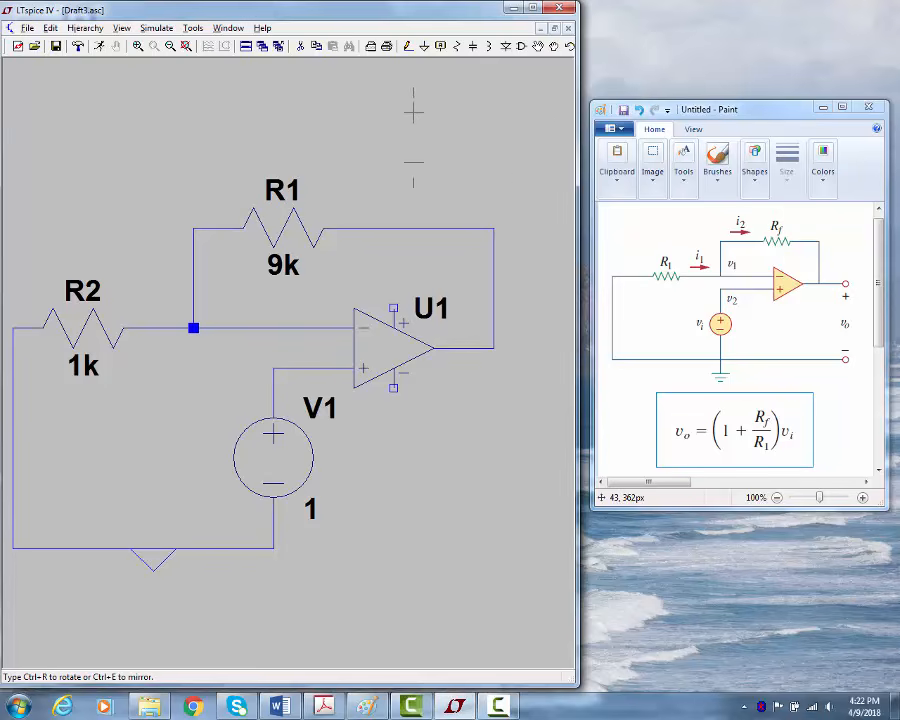
click(393, 135)
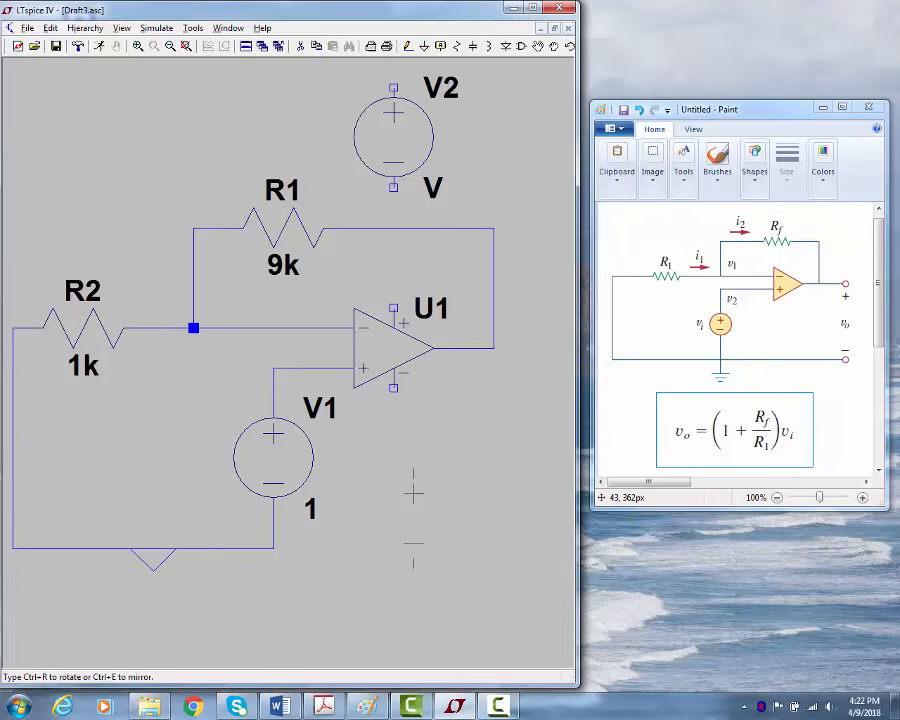
click(413, 517)
key(Escape)
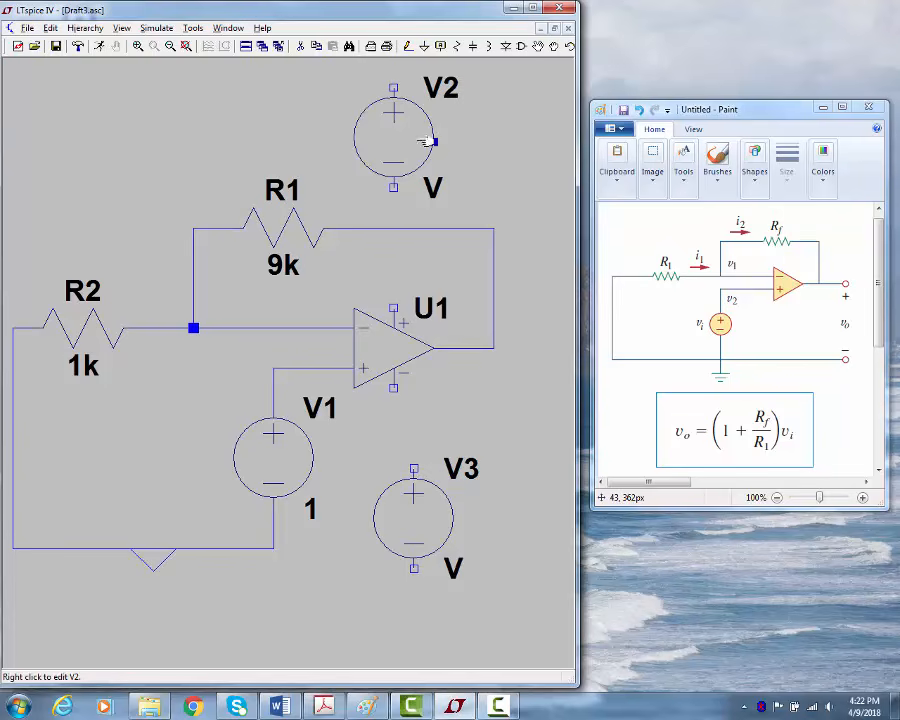
- Turn source V2 upside down above the op-amp and wire its positive terminal to the op-amp's positive supply pin
click(551, 49)
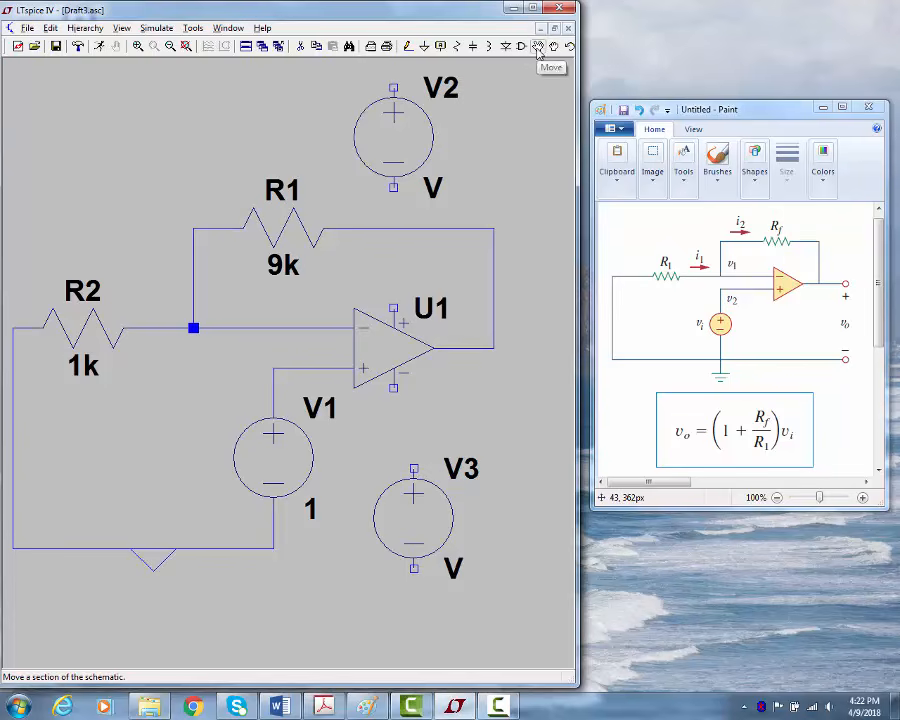
click(416, 131)
key(ctrl+r)
key(ctrl+r)
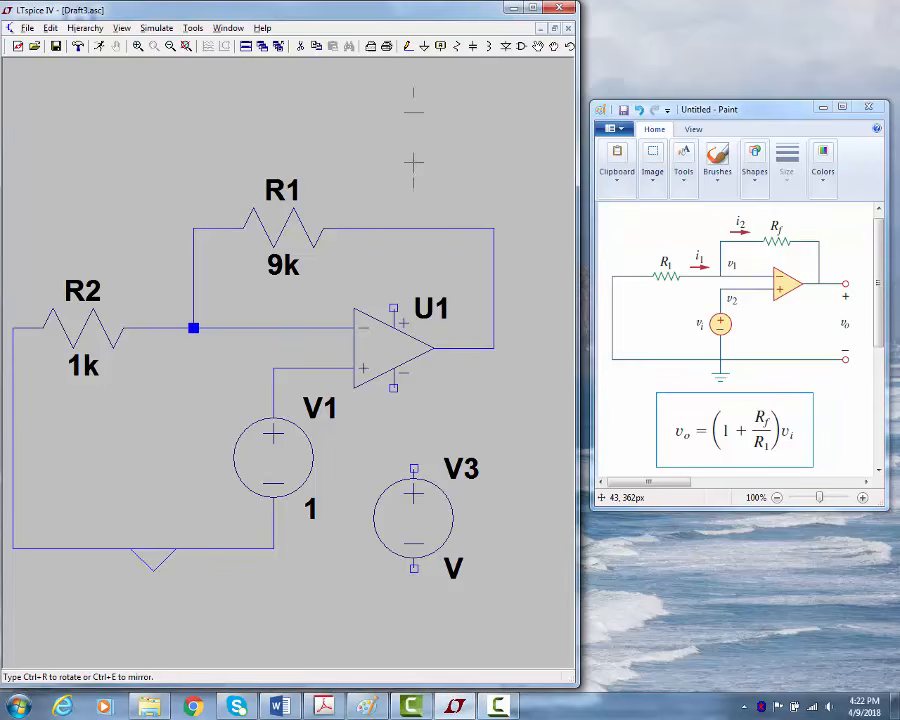
click(393, 227)
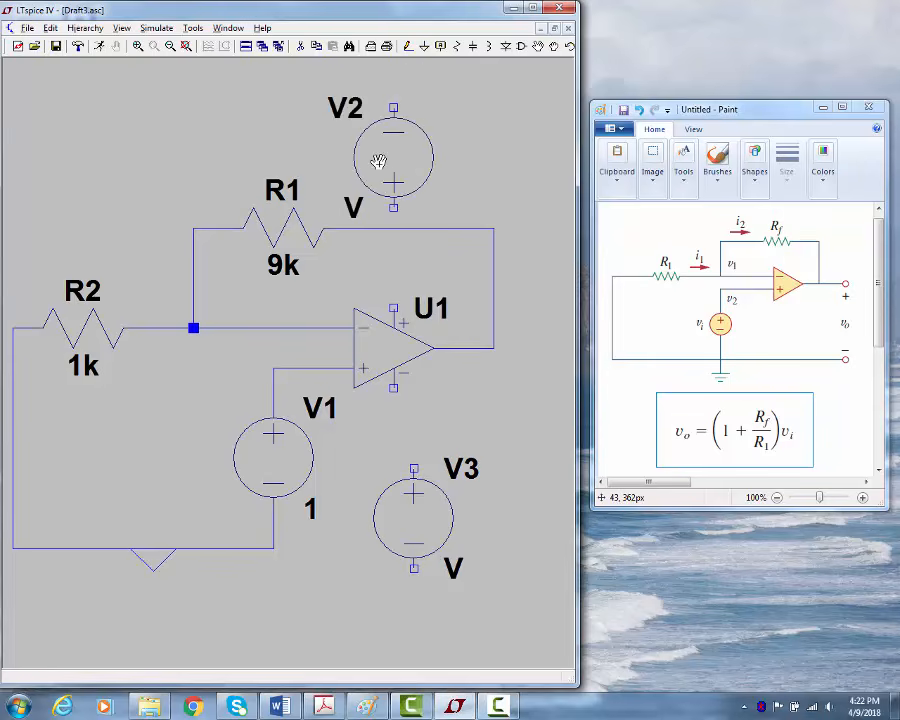
click(408, 46)
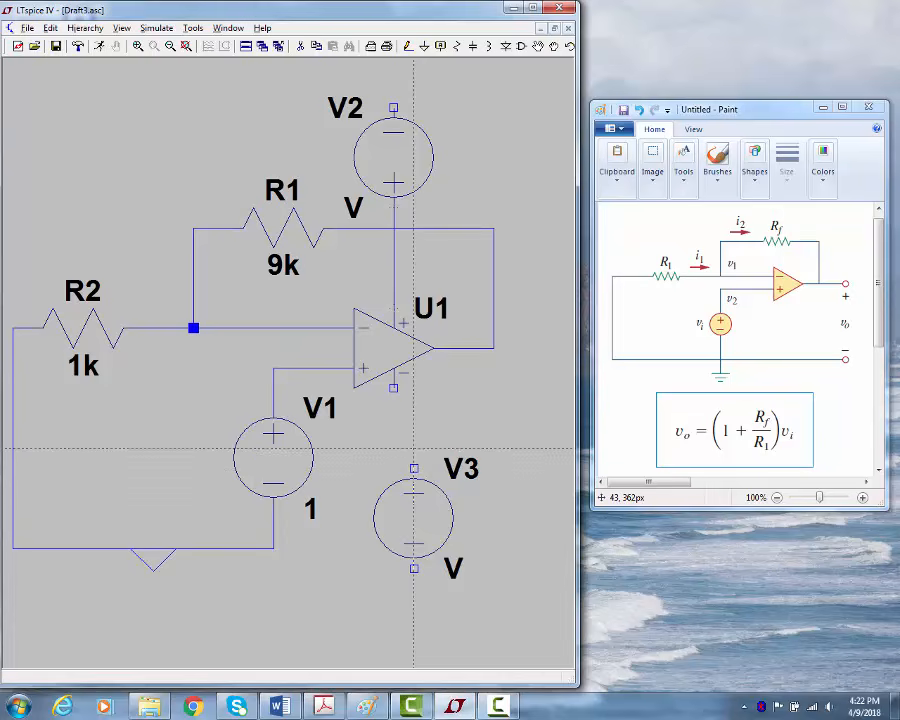
key(Escape)
- Move source V3 directly beneath the op-amp's negative supply pin and wire its positive terminal to that pin
click(553, 46)
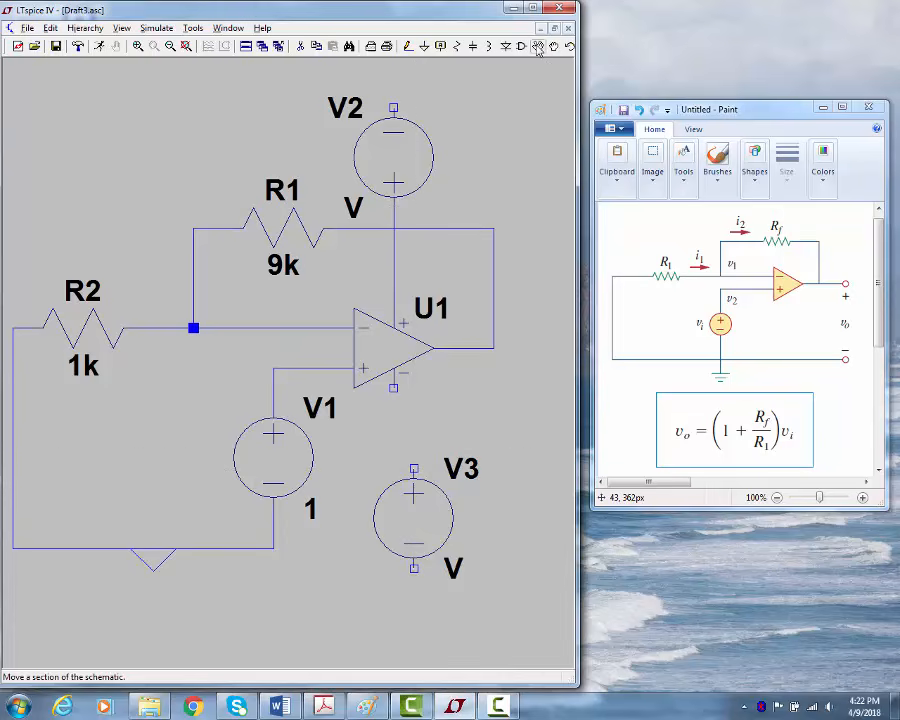
click(415, 520)
click(396, 504)
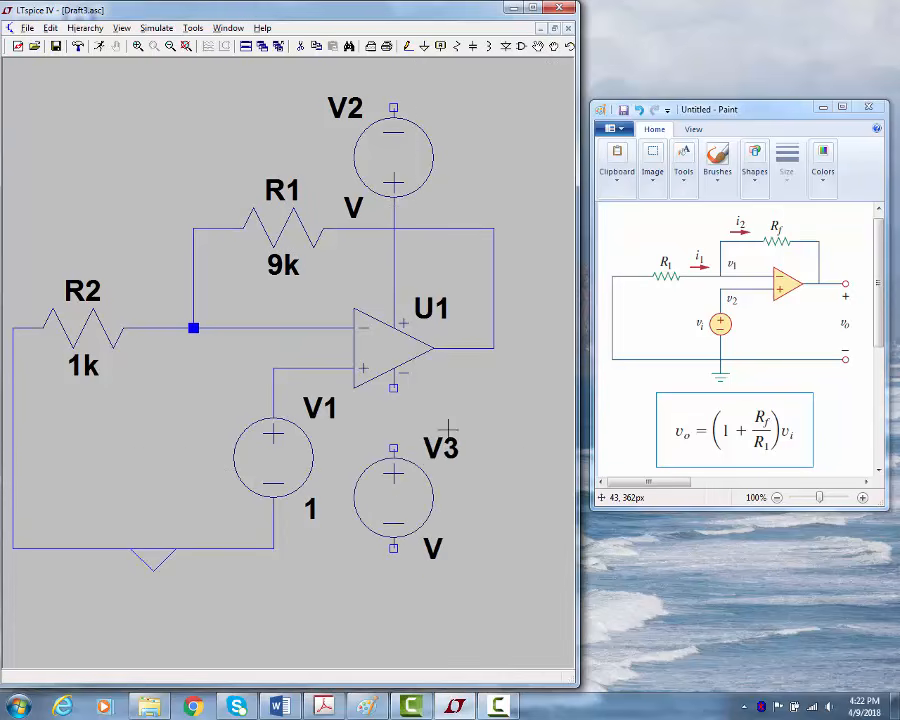
click(408, 46)
click(394, 448)
click(393, 388)
- Place ground symbols on the free negative terminals of V2 and V3, with the one on V2 facing upward
click(424, 46)
key(ctrl+r)
click(393, 107)
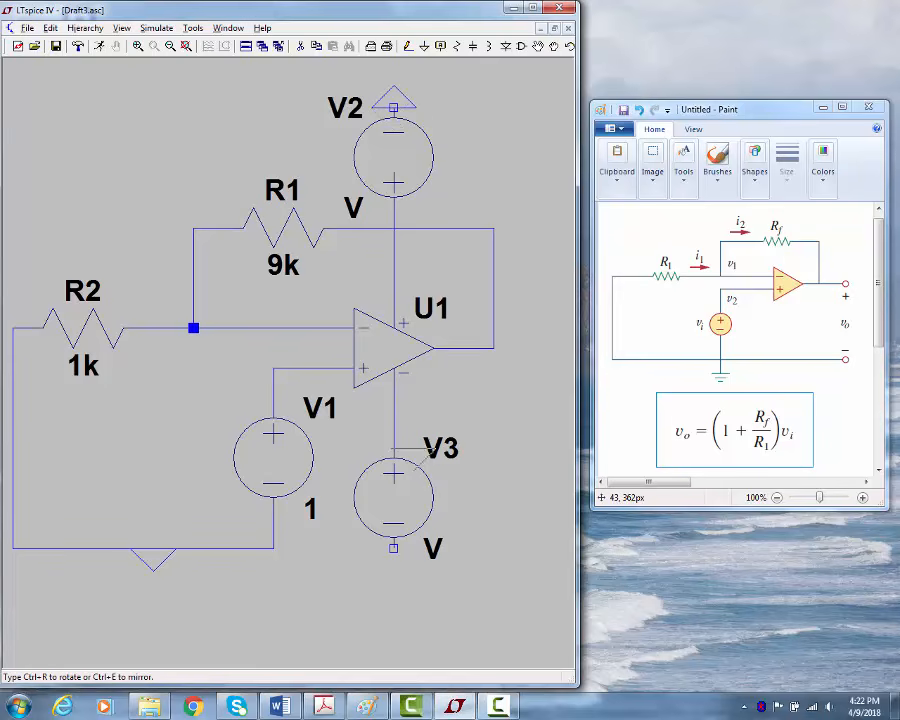
click(393, 548)
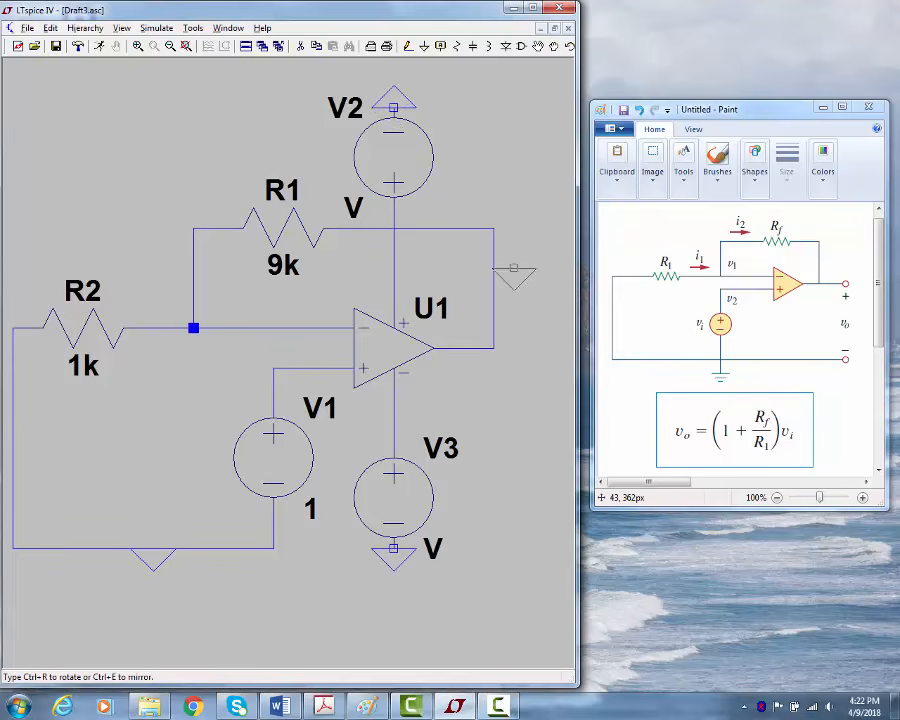
key(Escape)
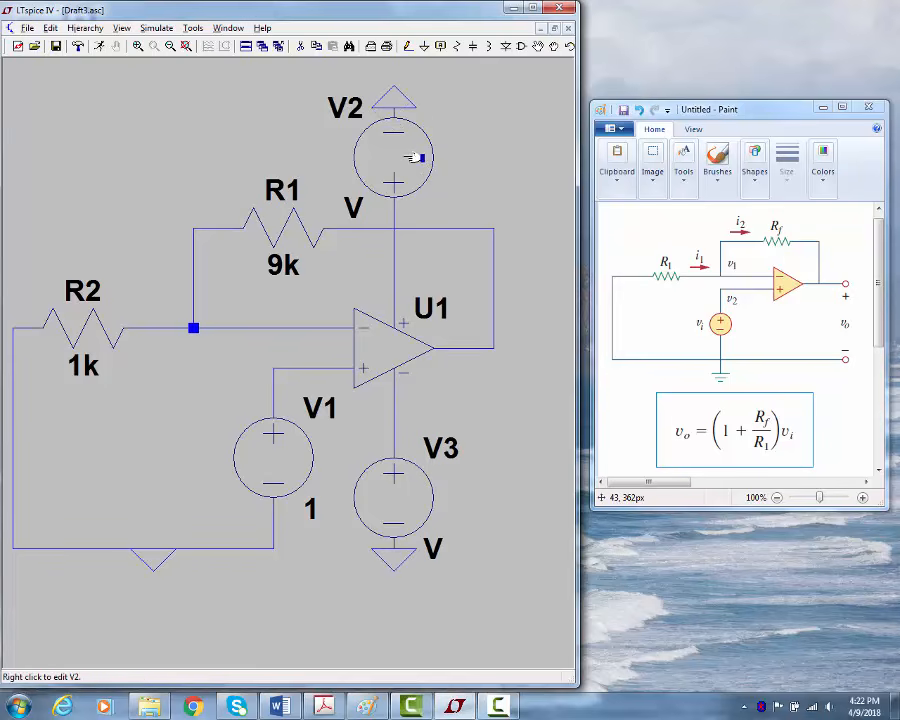
- Set the DC value of source V2 to 15 V and of source V3 to 0 V
right_click(416, 158)
text(15)
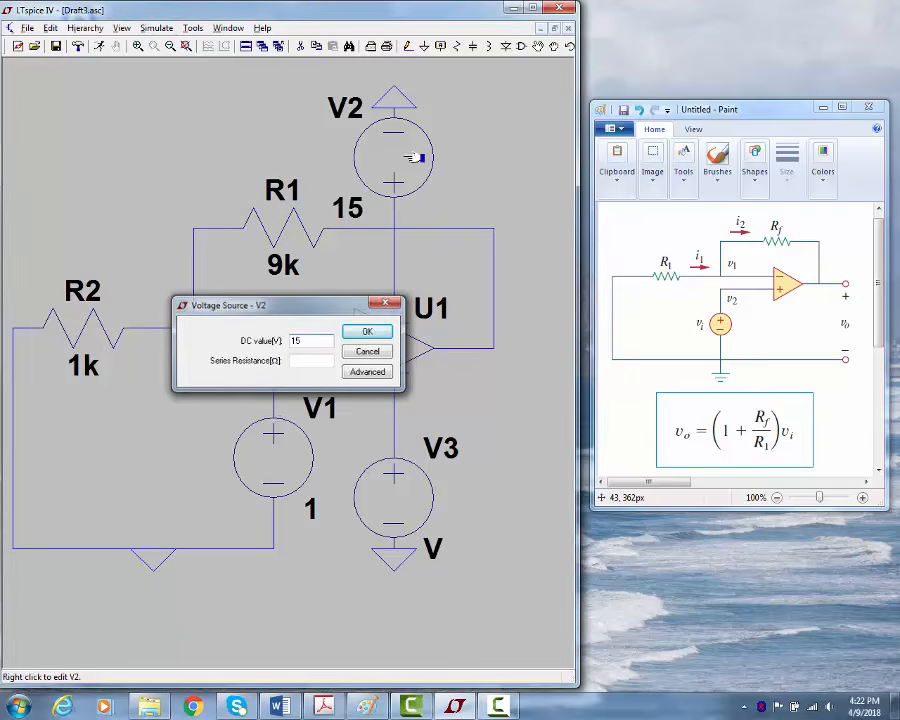
key(Return)
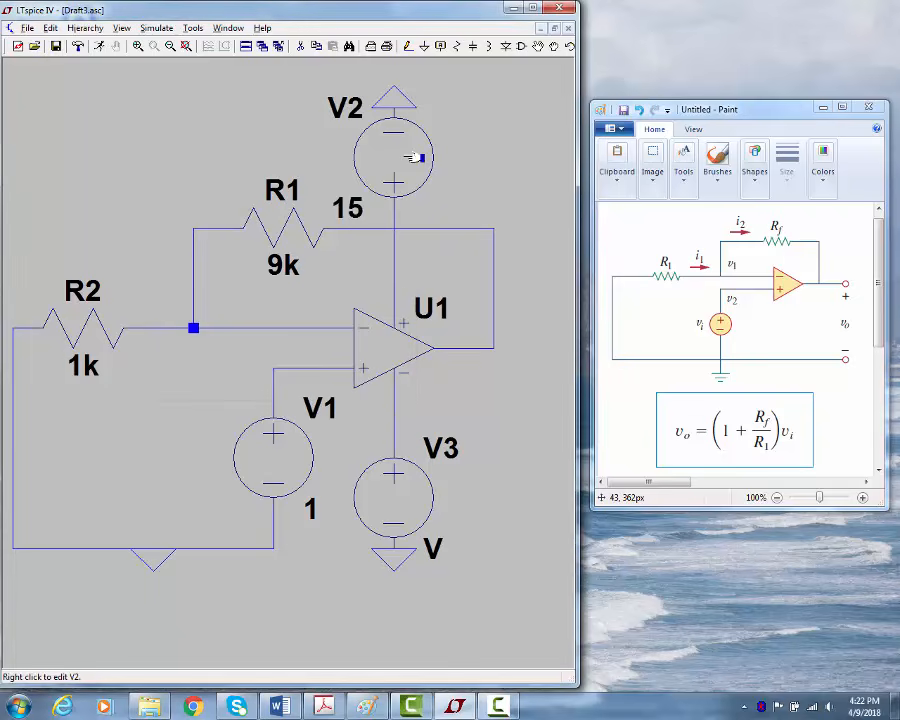
right_click(421, 493)
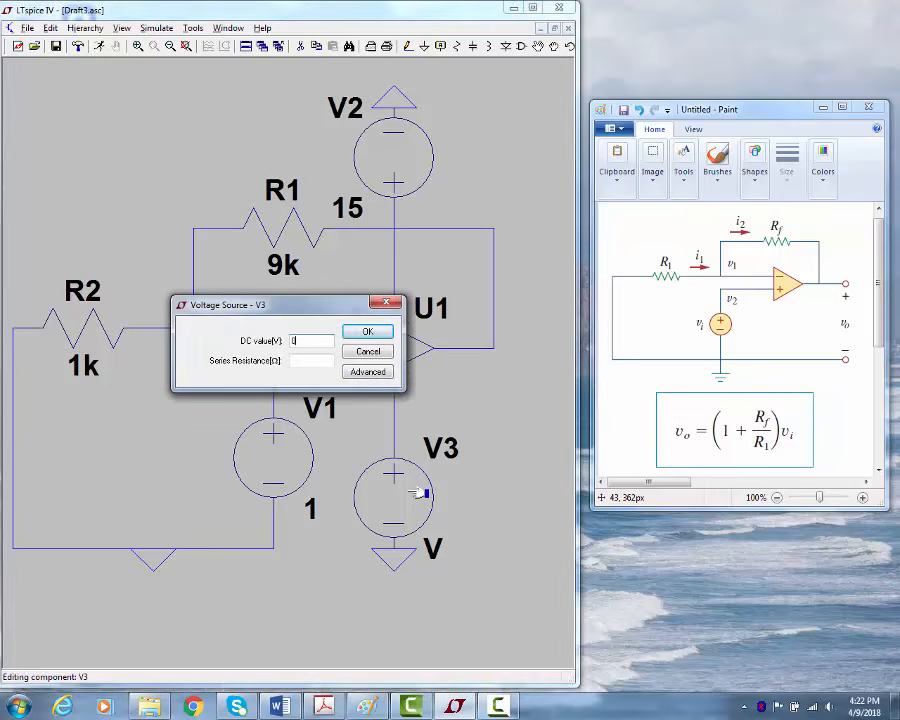
text(0)
click(367, 331)
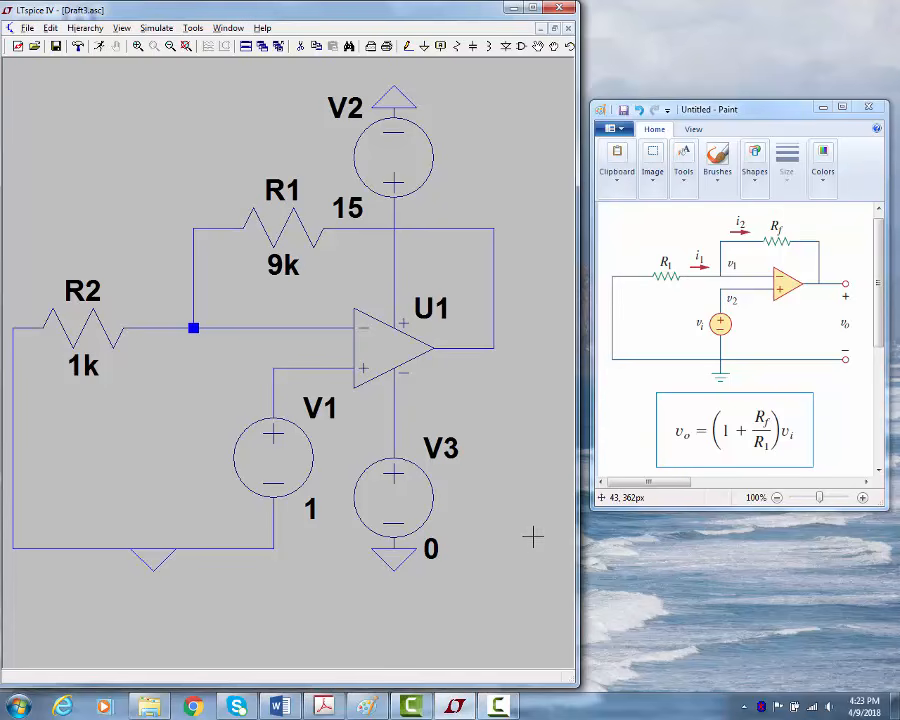
- Set up a transient simulation with a stop time of 1 and place its .tran directive below the circuit
click(157, 28)
click(172, 140)
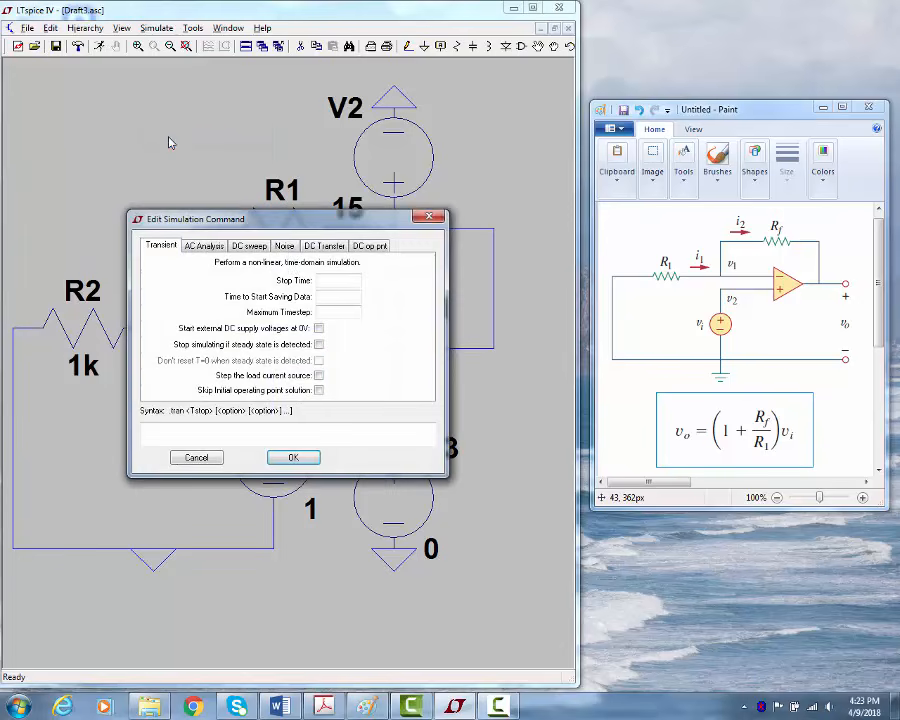
drag(355, 227, 355, 272)
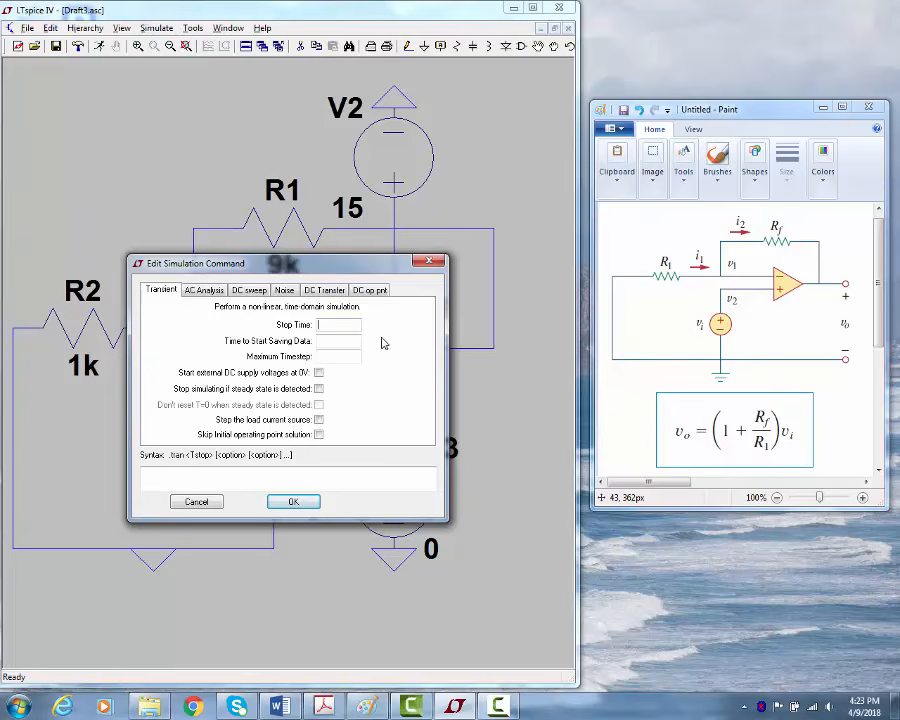
text(1)
click(293, 503)
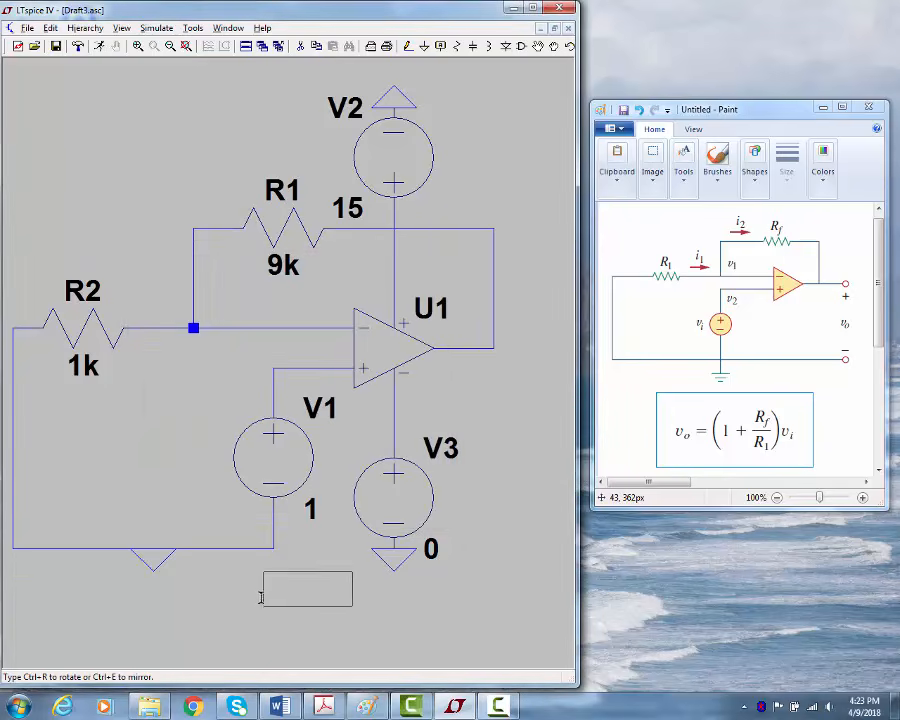
click(188, 614)
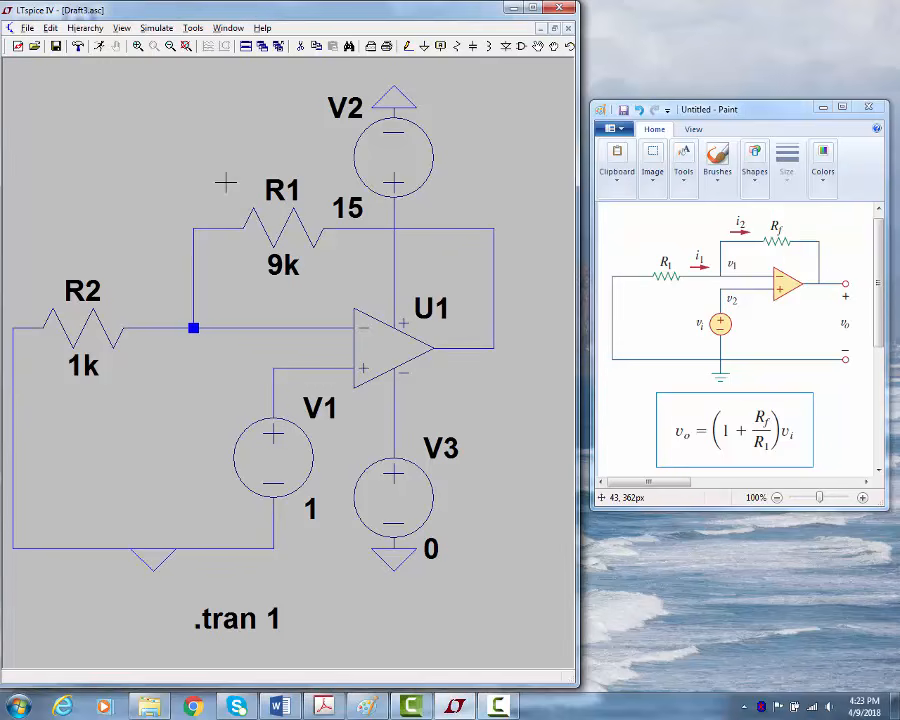
- Run the simulation, plot the op-amp's non-inverting input and output voltages, and read the output trace with a cursor
click(99, 46)
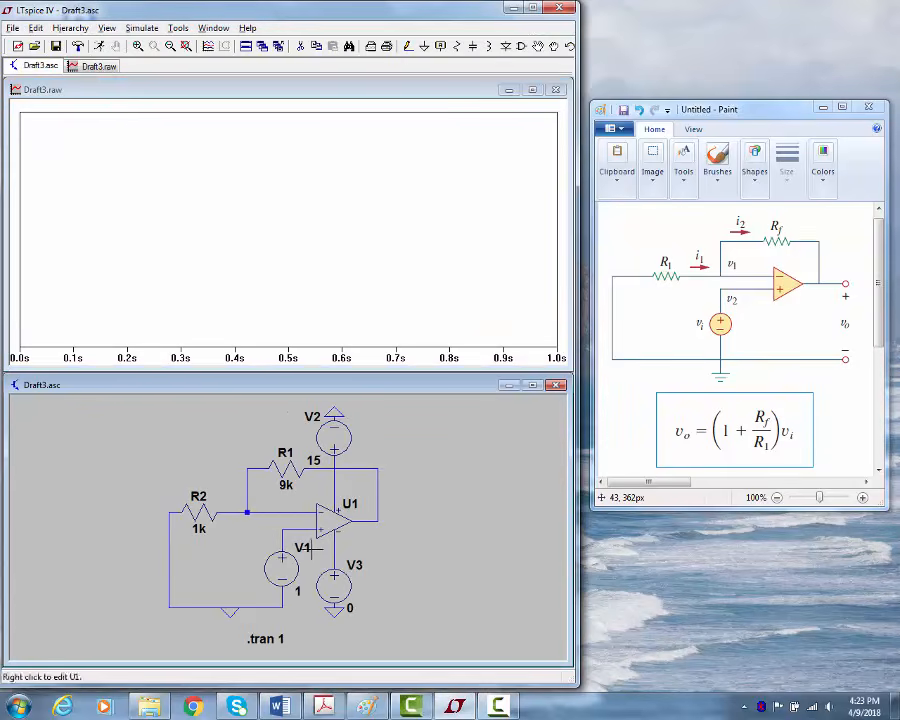
click(293, 527)
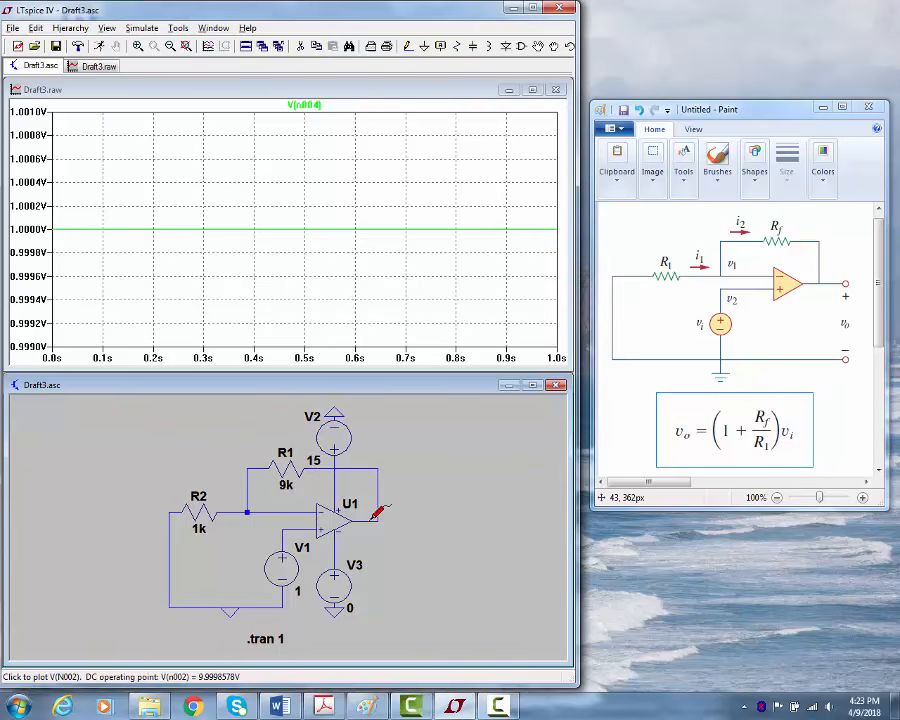
click(375, 516)
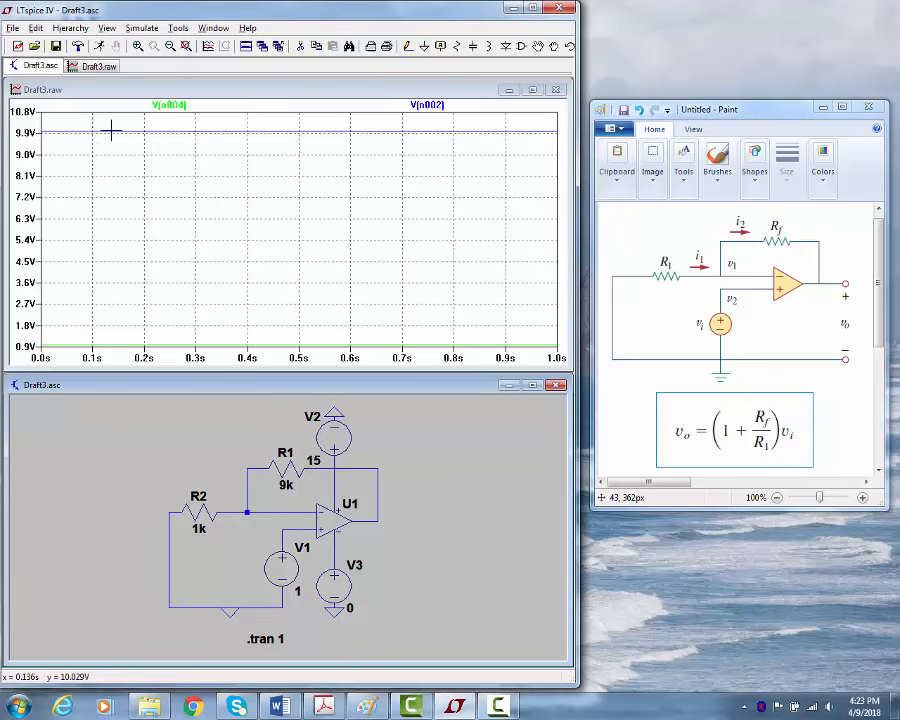
click(440, 104)
drag(830, 567, 716, 528)
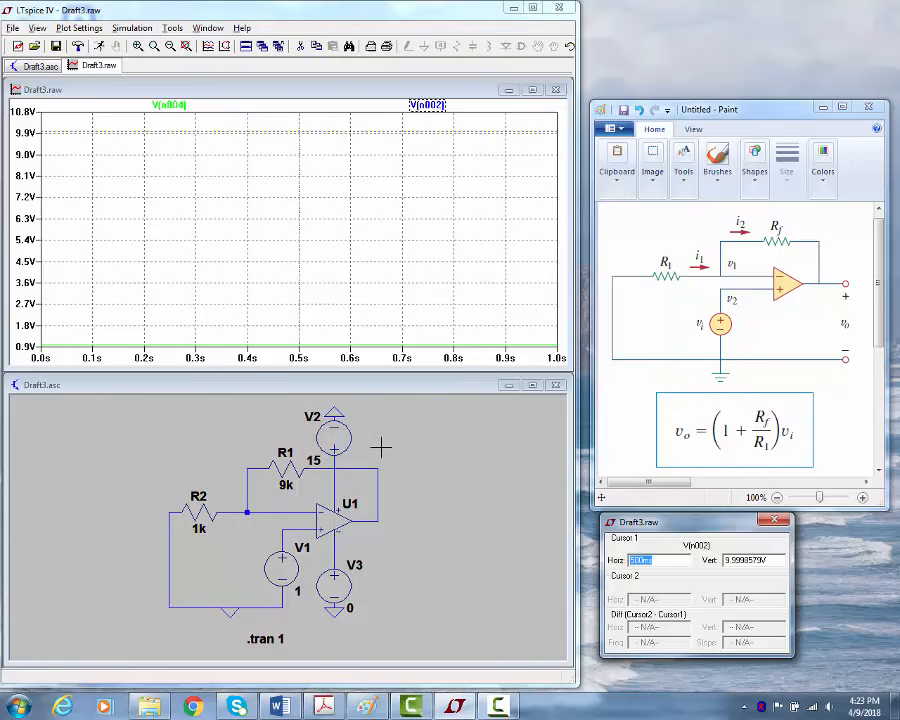
- Close the waveform plot and set the DC value of source V2 to 5 V
click(556, 89)
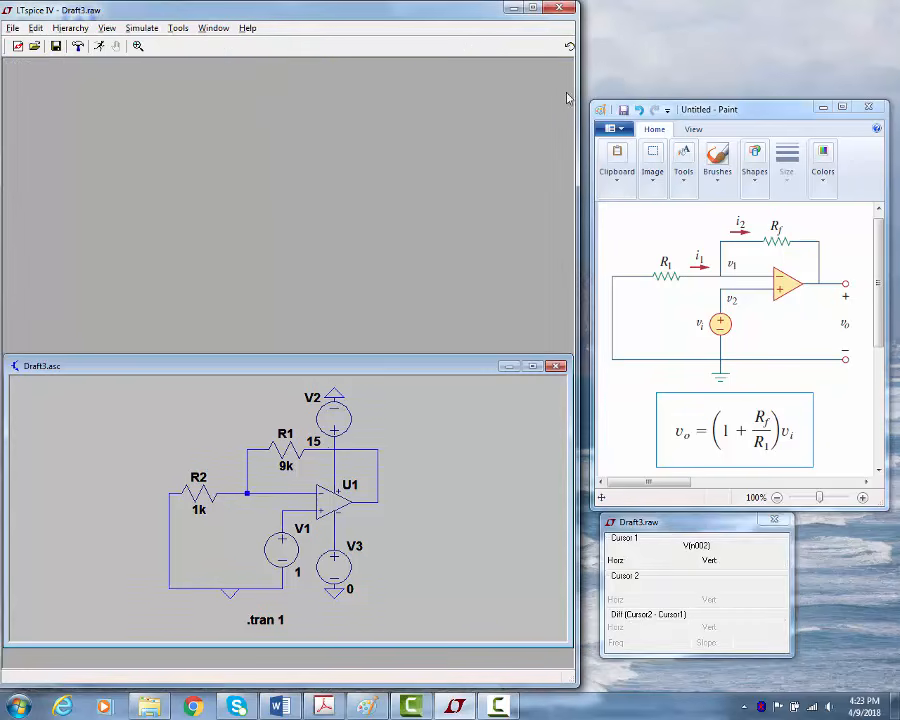
right_click(338, 418)
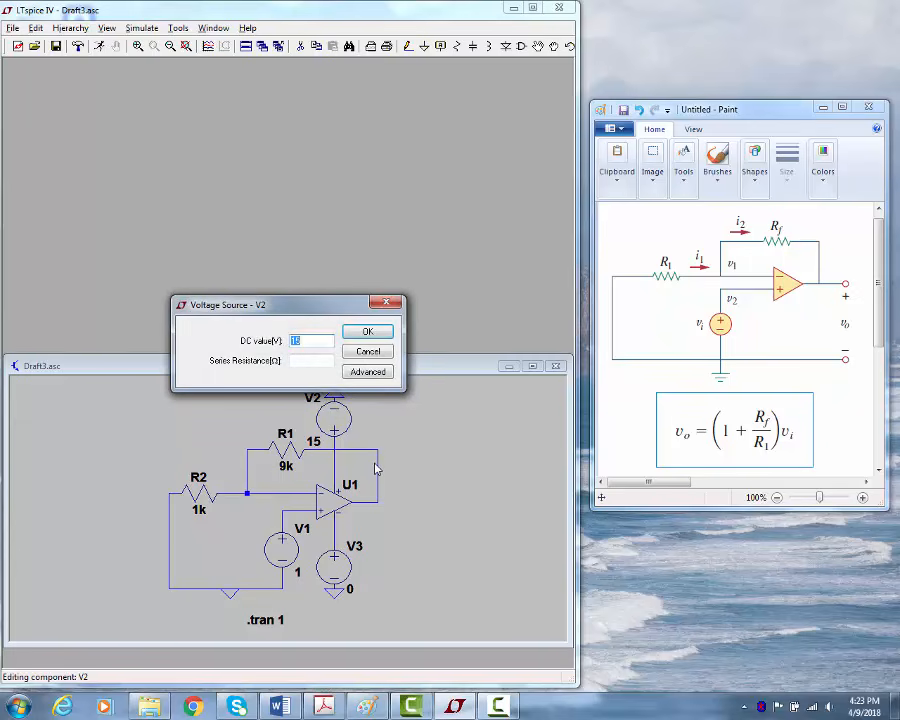
click(370, 331)
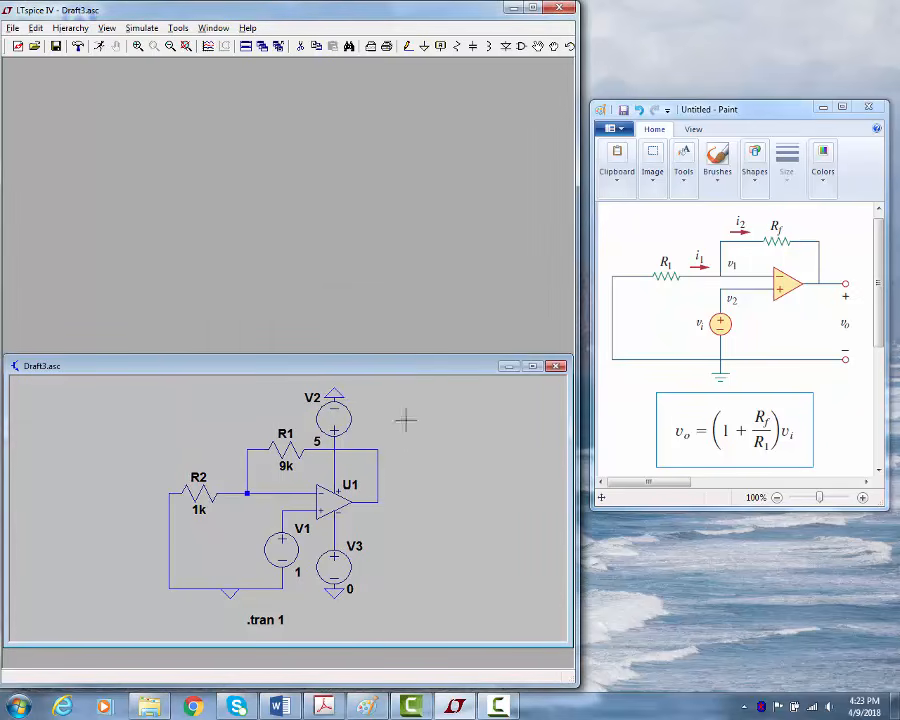
- Rerun the simulation to view the non-inverting input and output voltages with the reduced supply, and close the plot
click(99, 46)
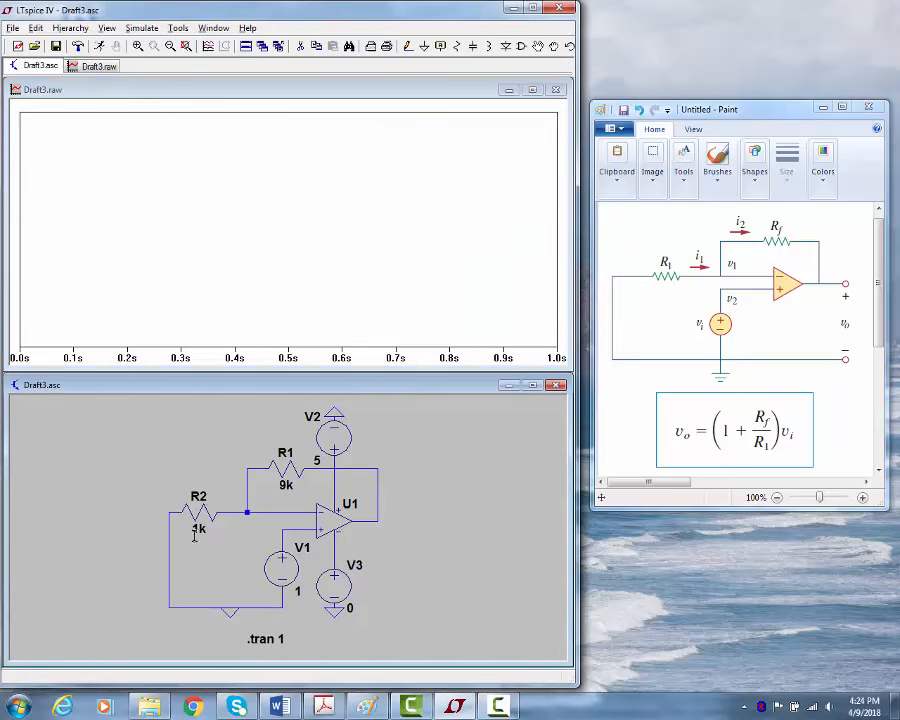
click(289, 531)
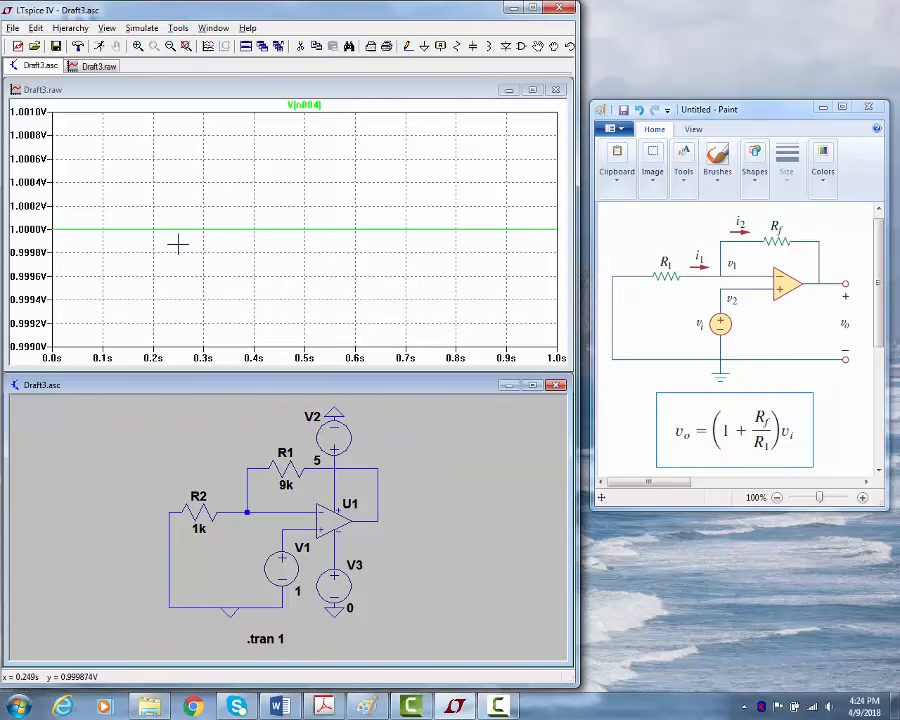
click(380, 513)
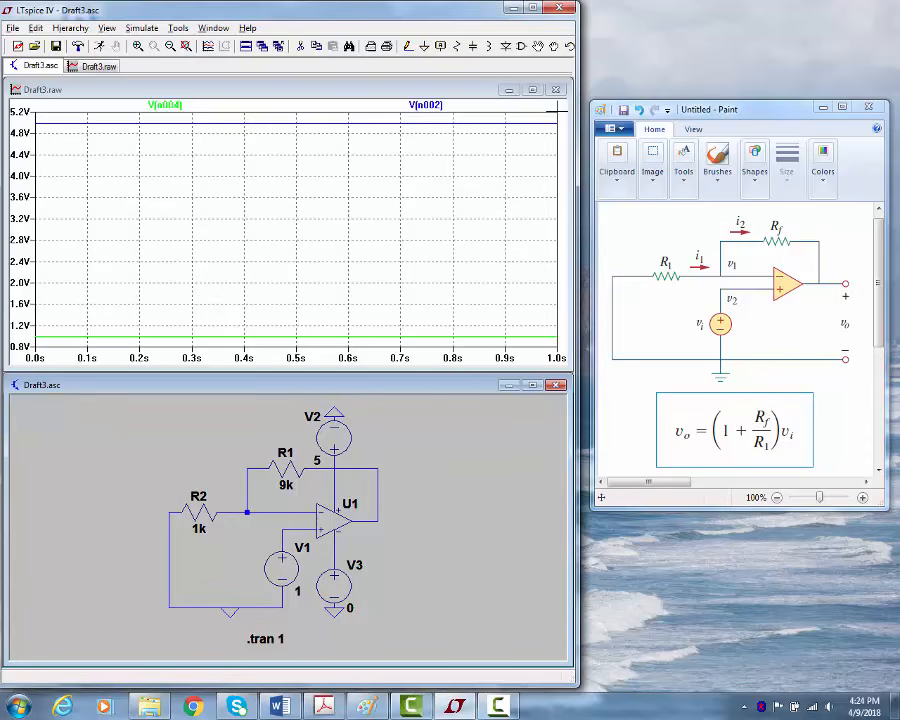
click(556, 90)
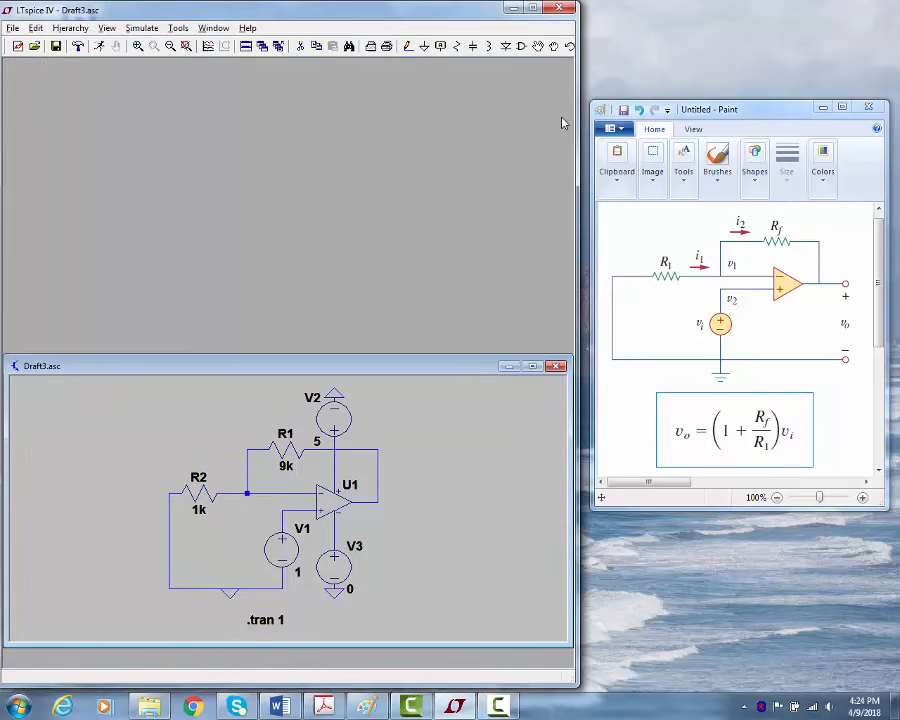
- Set the DC value of source V1 to -1 V and run the transient simulation again
right_click(301, 558)
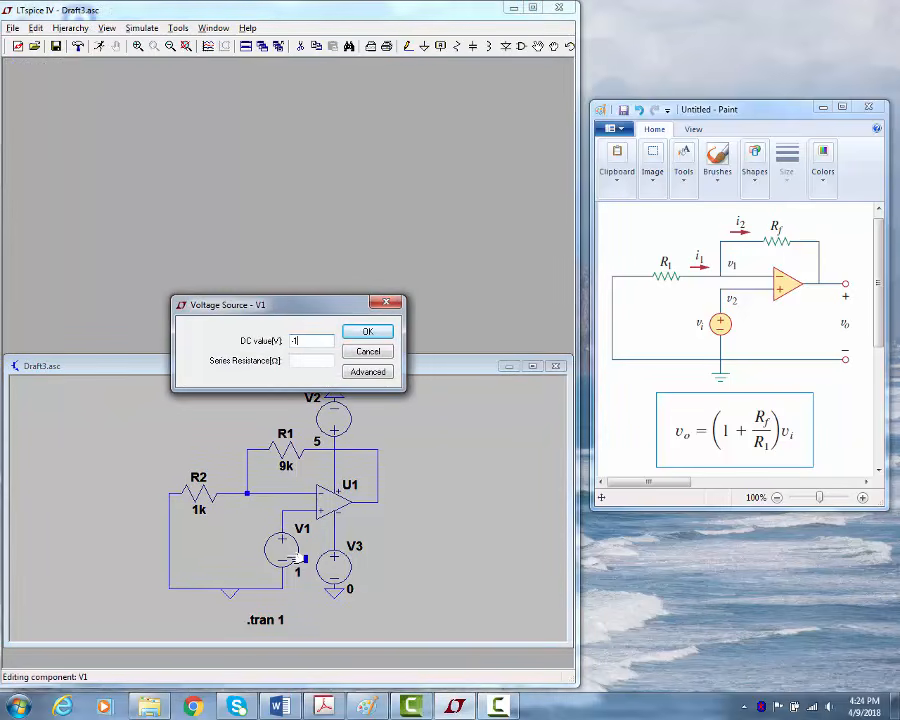
text(-1)
click(369, 332)
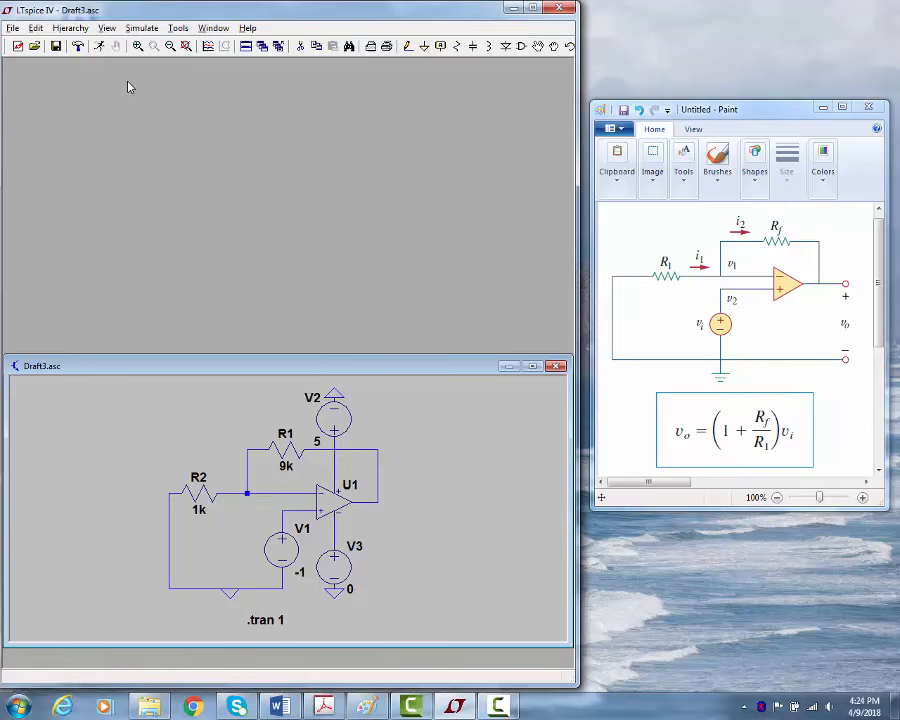
click(142, 28)
click(145, 46)
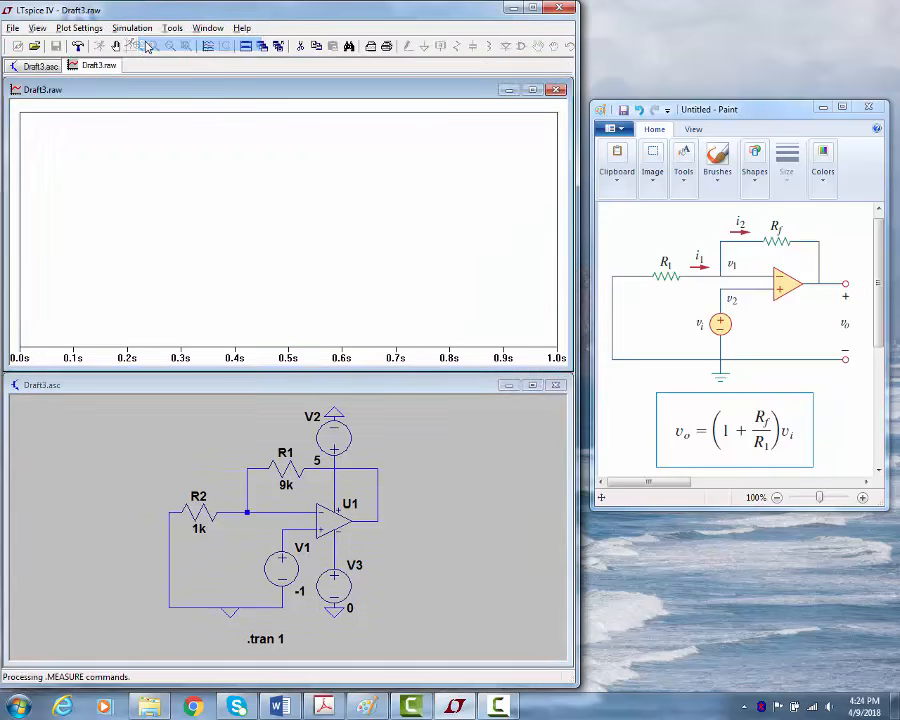
- Plot the voltages at the op-amp's non-inverting input and output for the negative input, and close the waveform plot
click(292, 530)
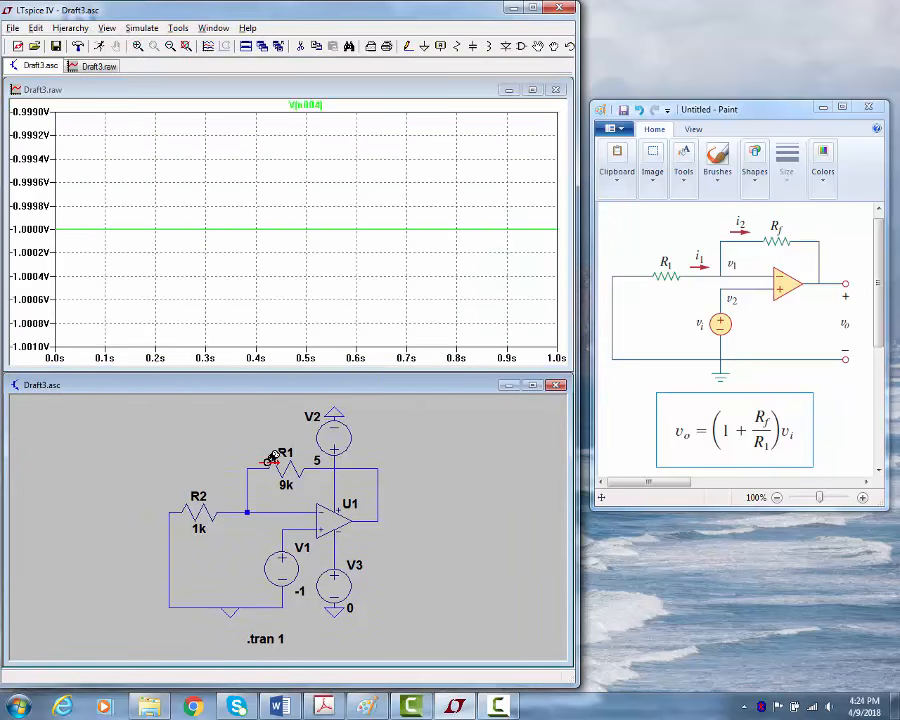
click(381, 510)
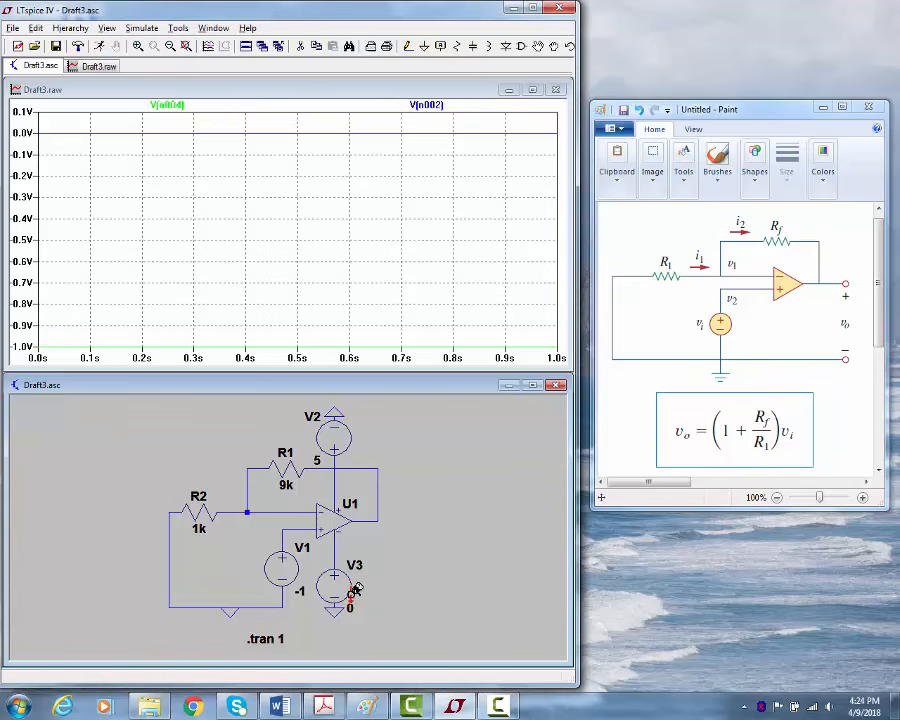
click(558, 91)
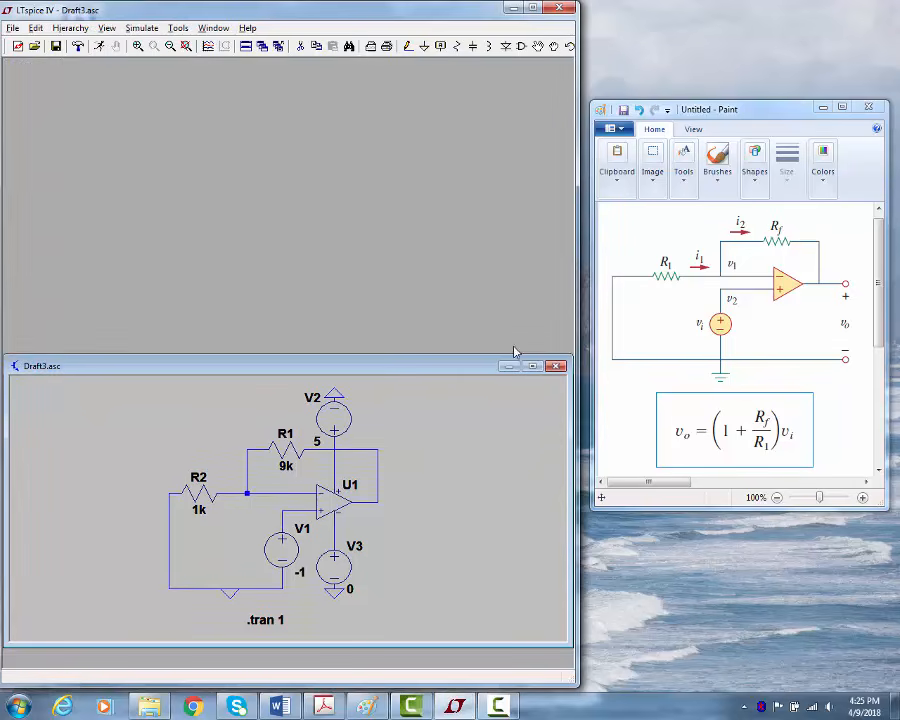
- Set the DC value of source V3 to -15 V and rerun the transient simulation
right_click(358, 571)
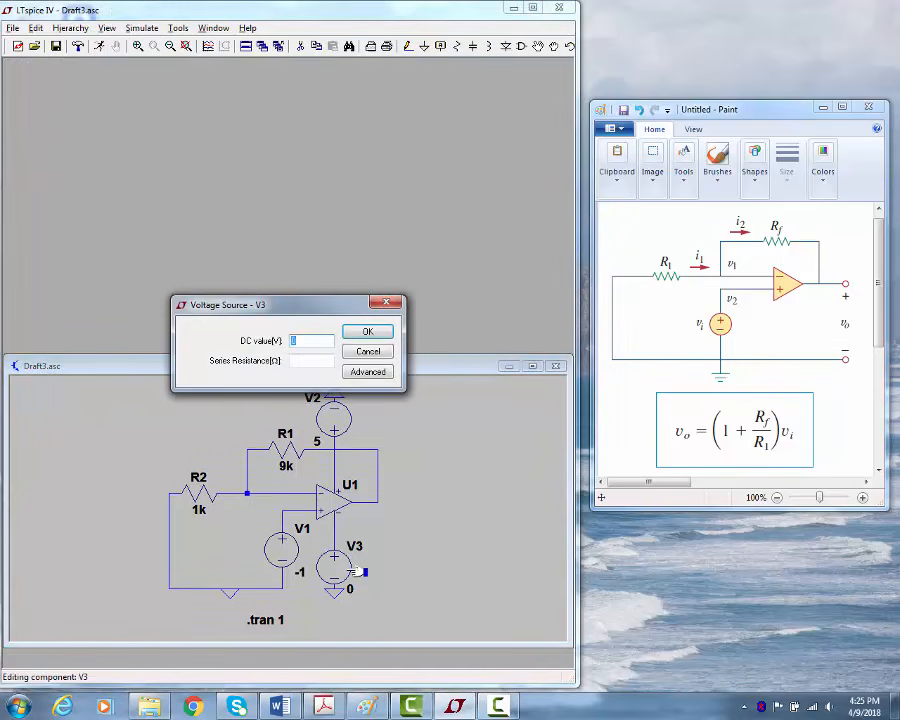
click(366, 331)
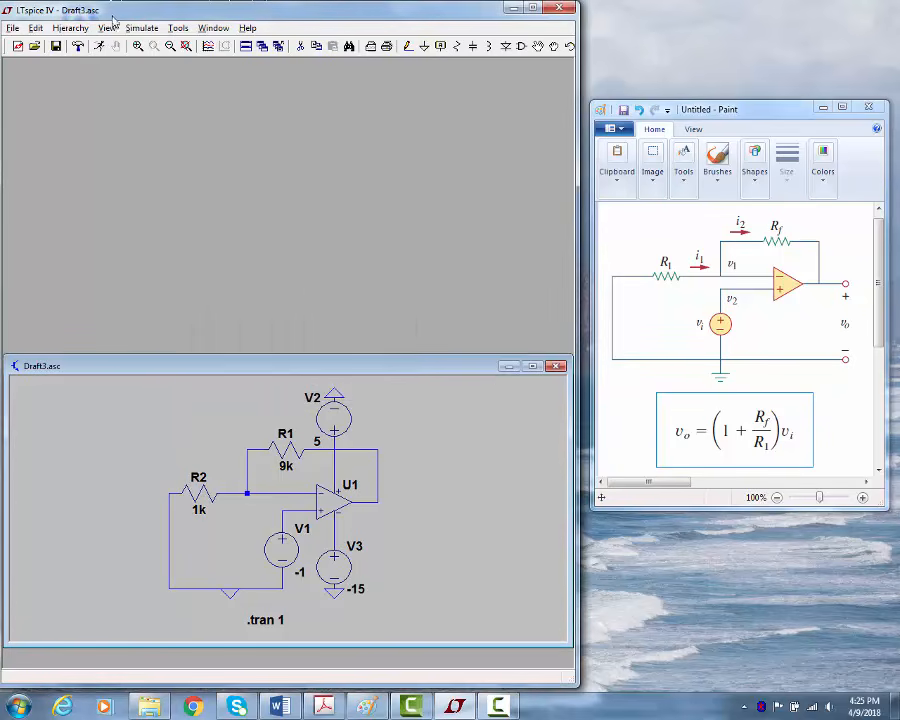
click(150, 27)
click(135, 43)
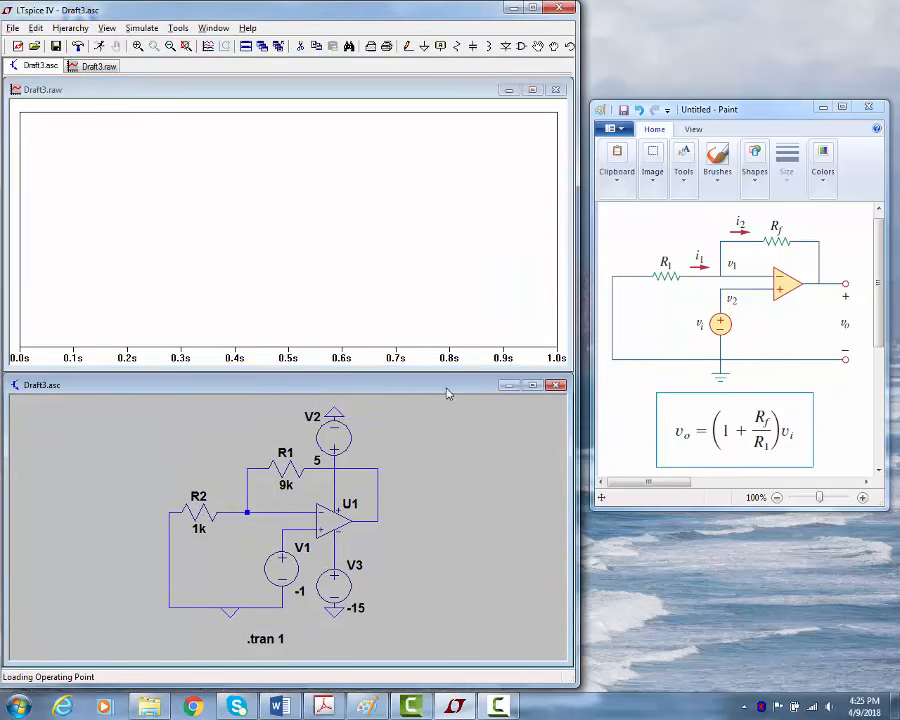
- Plot the op-amp's non-inverting input and output voltages, read the output trace with a cursor, and close the cursor readout
click(292, 527)
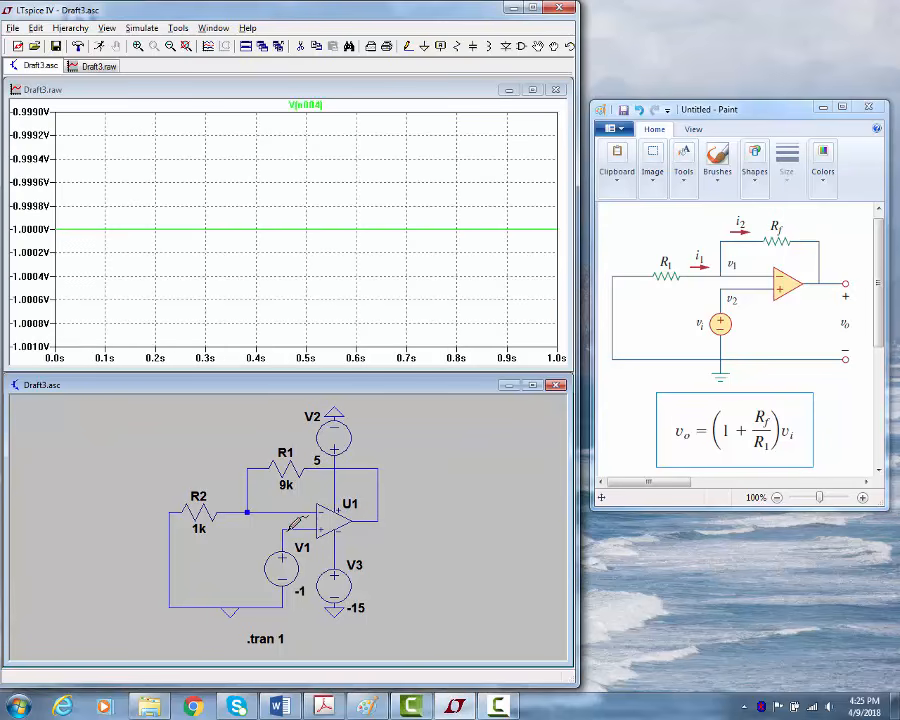
click(386, 513)
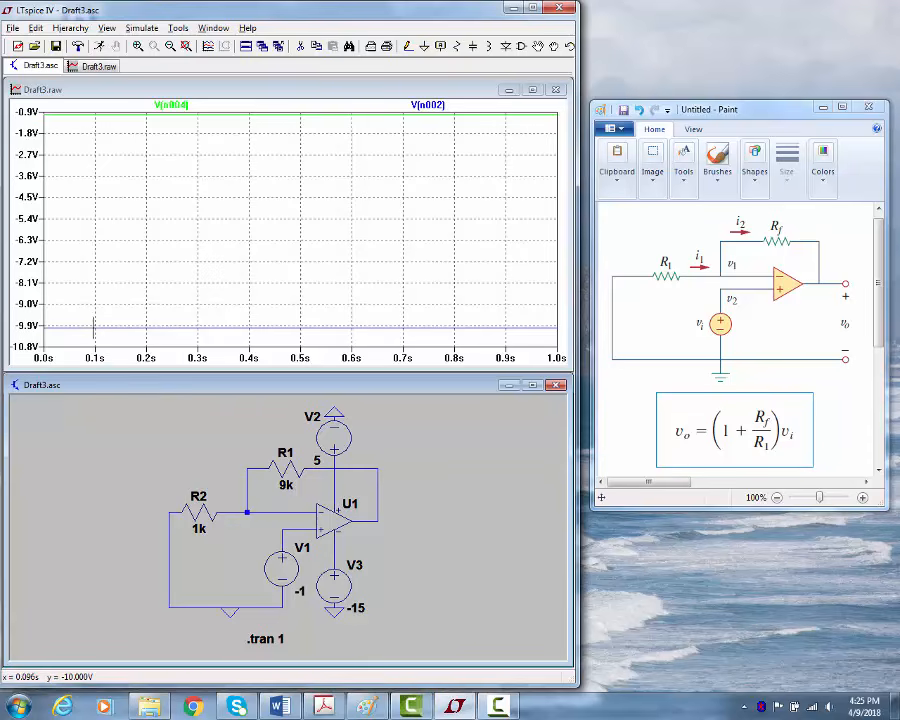
click(428, 104)
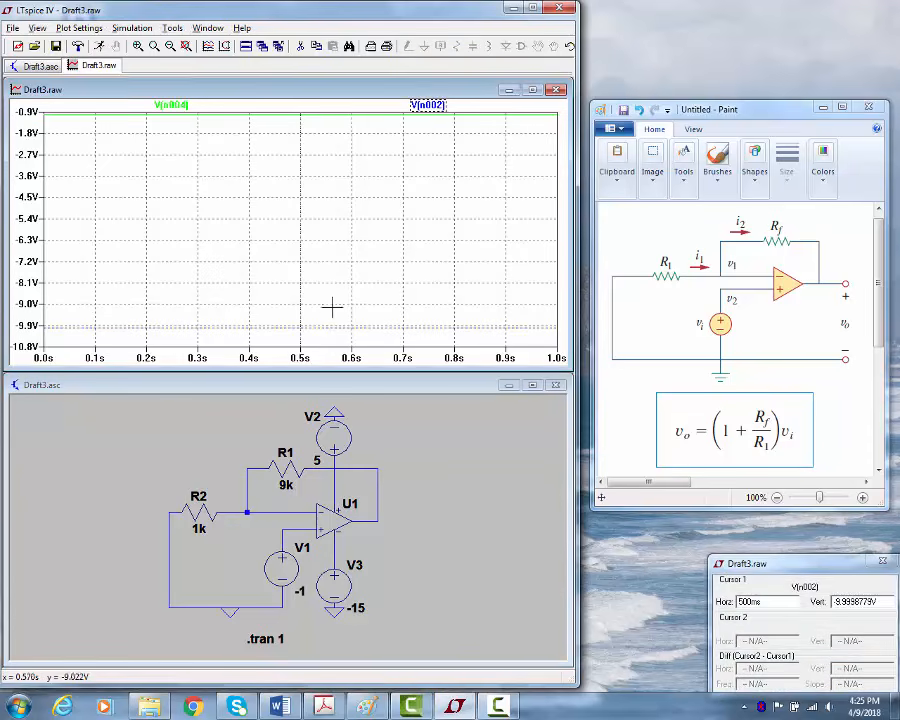
click(770, 563)
drag(770, 563, 541, 553)
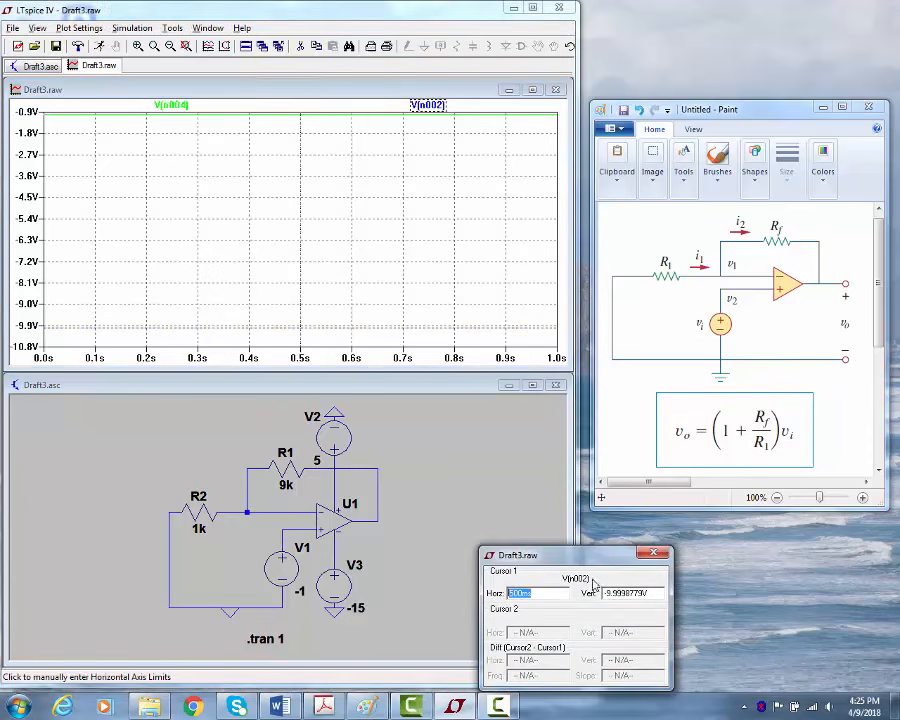
click(655, 556)
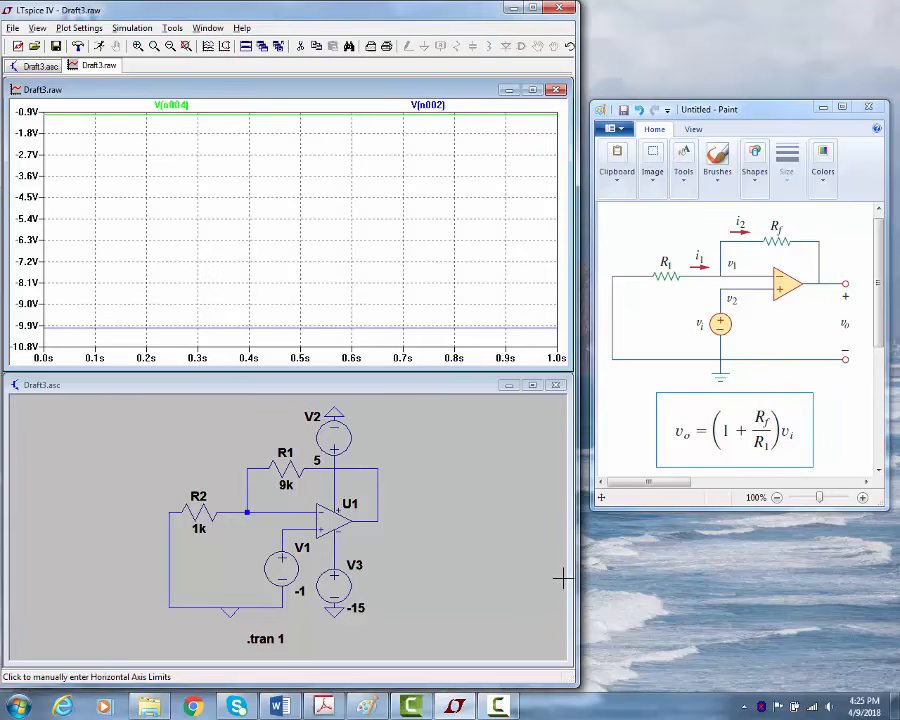